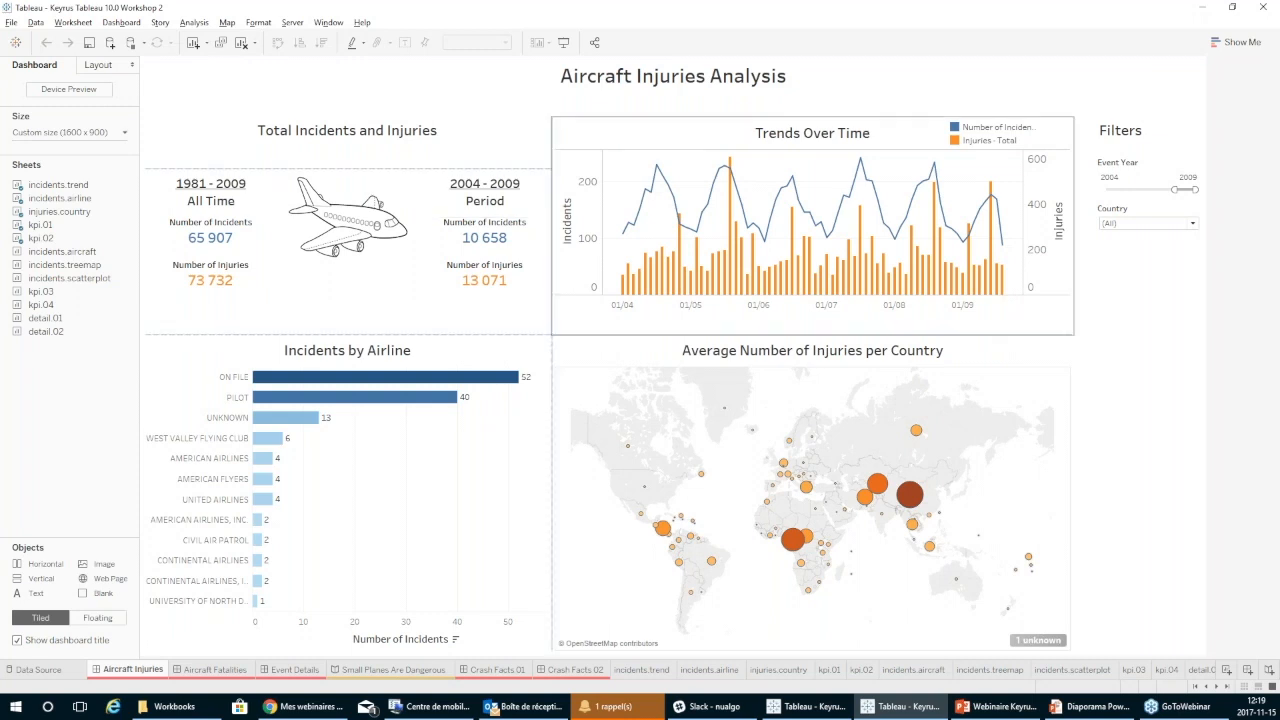
# Switch to the Tableau webinar workbook and open the Dashboard Example II sheet.
pyautogui.hotkey('alt', 'Tab')
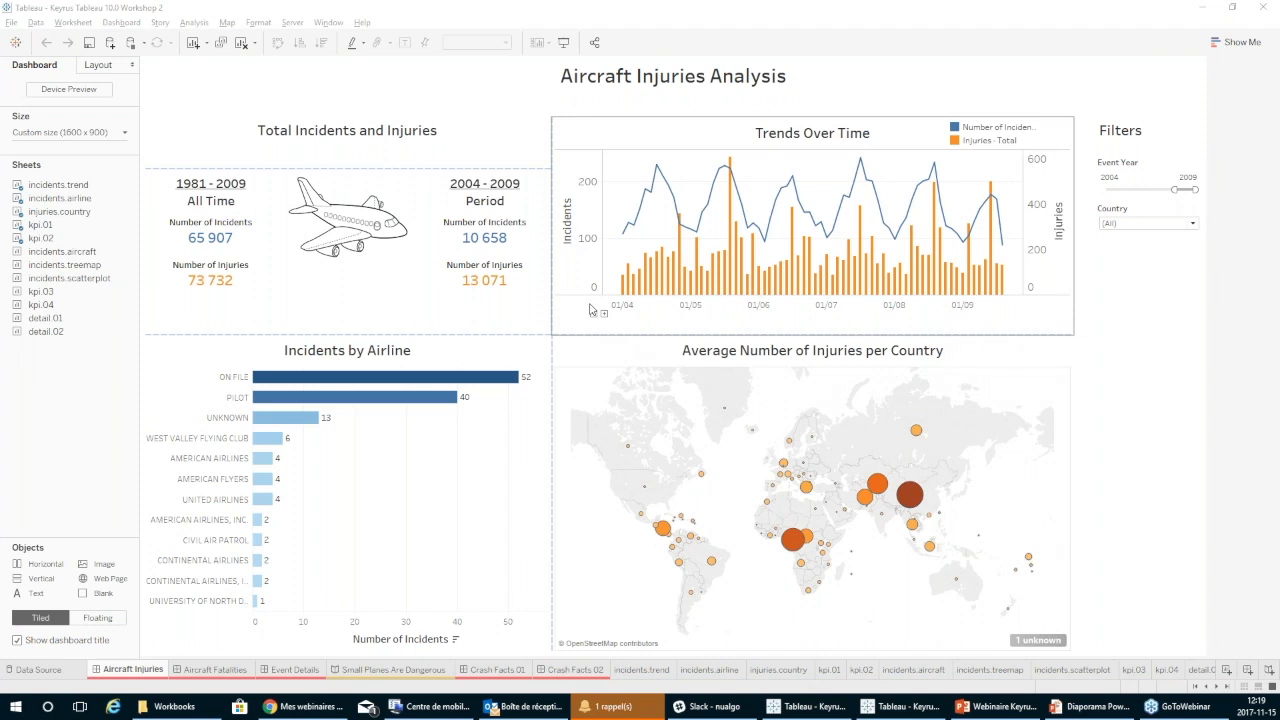
pyautogui.hotkey('alt', 'Tab')
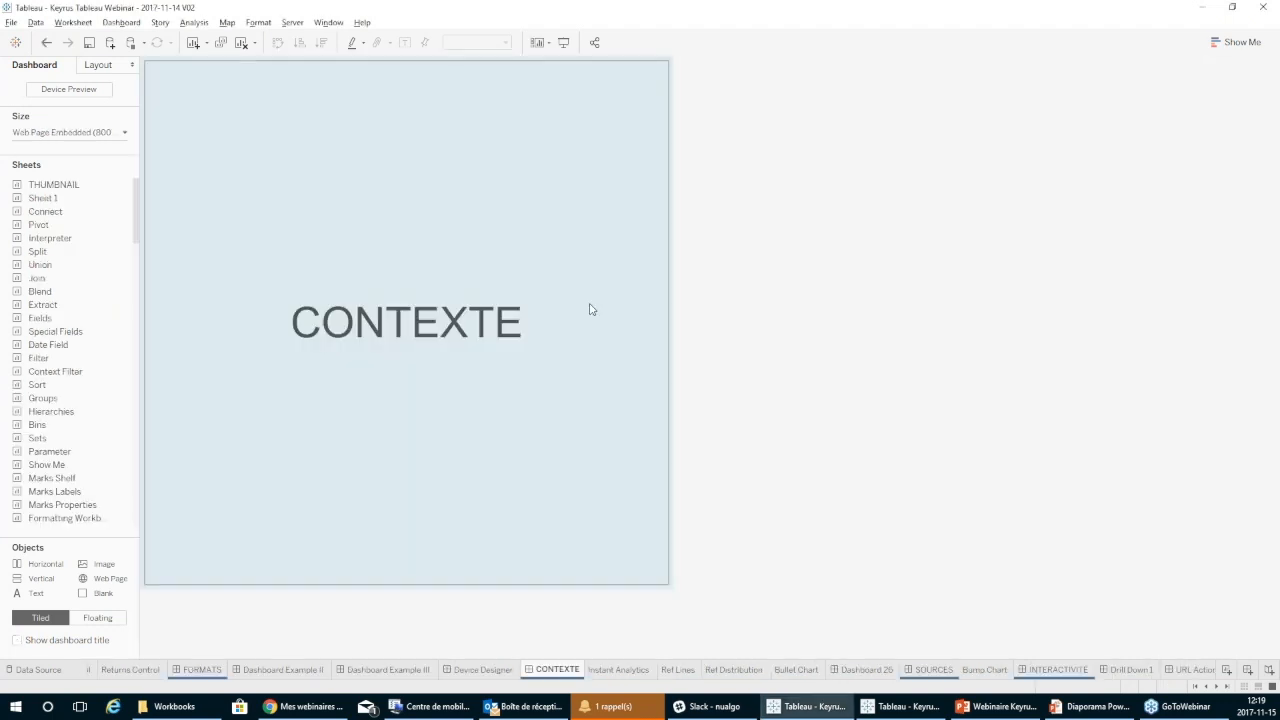
pyautogui.click(285, 670)
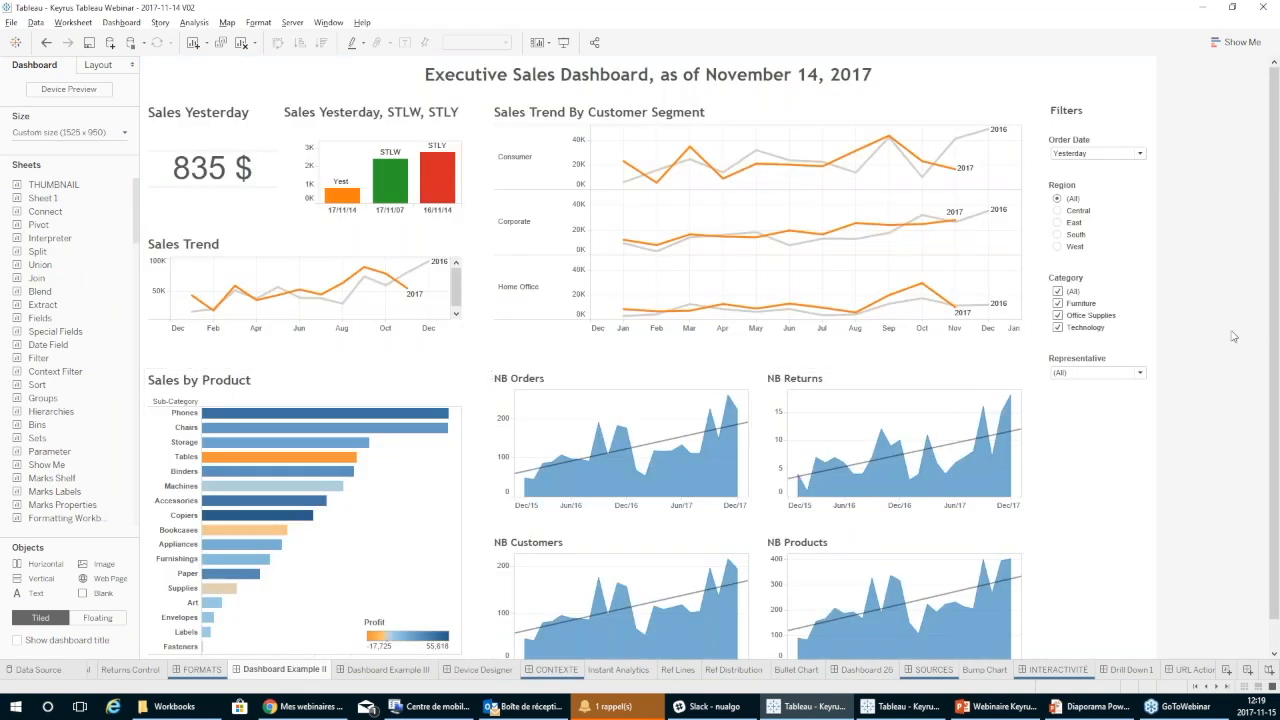
# Examine the size options of Dashboard Example II, including the sizing types and the preset fixed sizes.
pyautogui.click(121, 136)
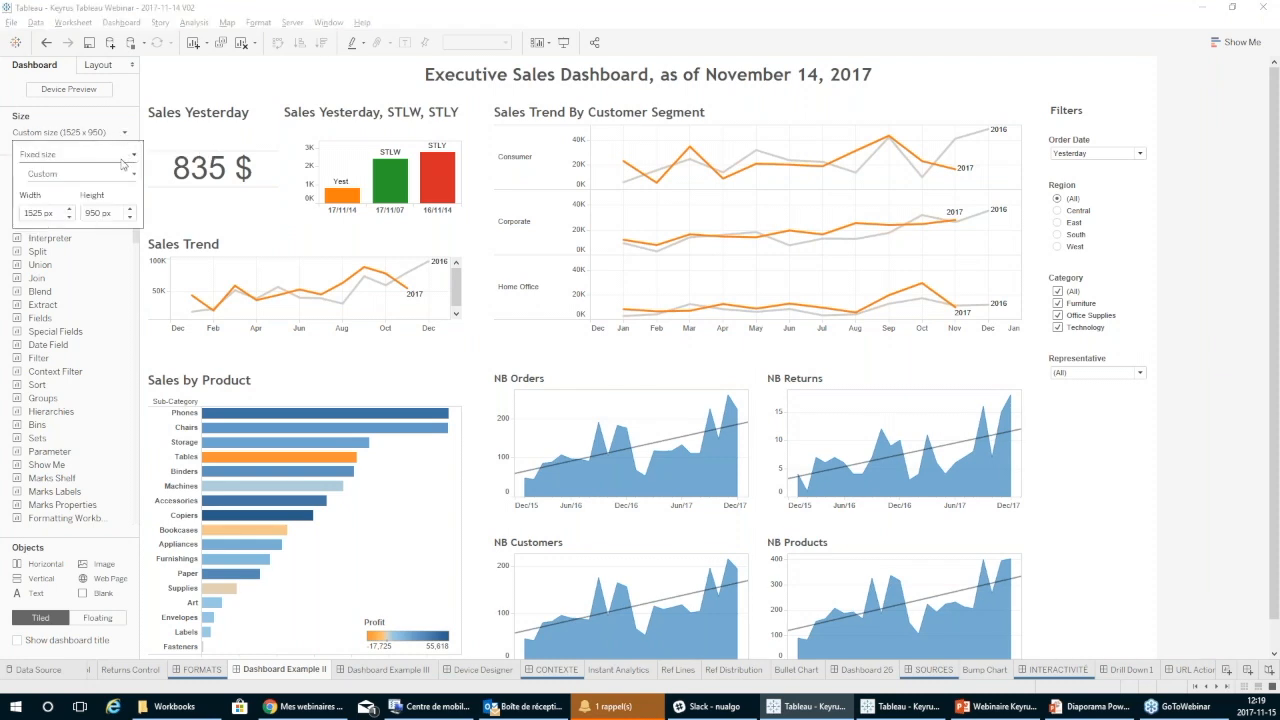
pyautogui.click(121, 159)
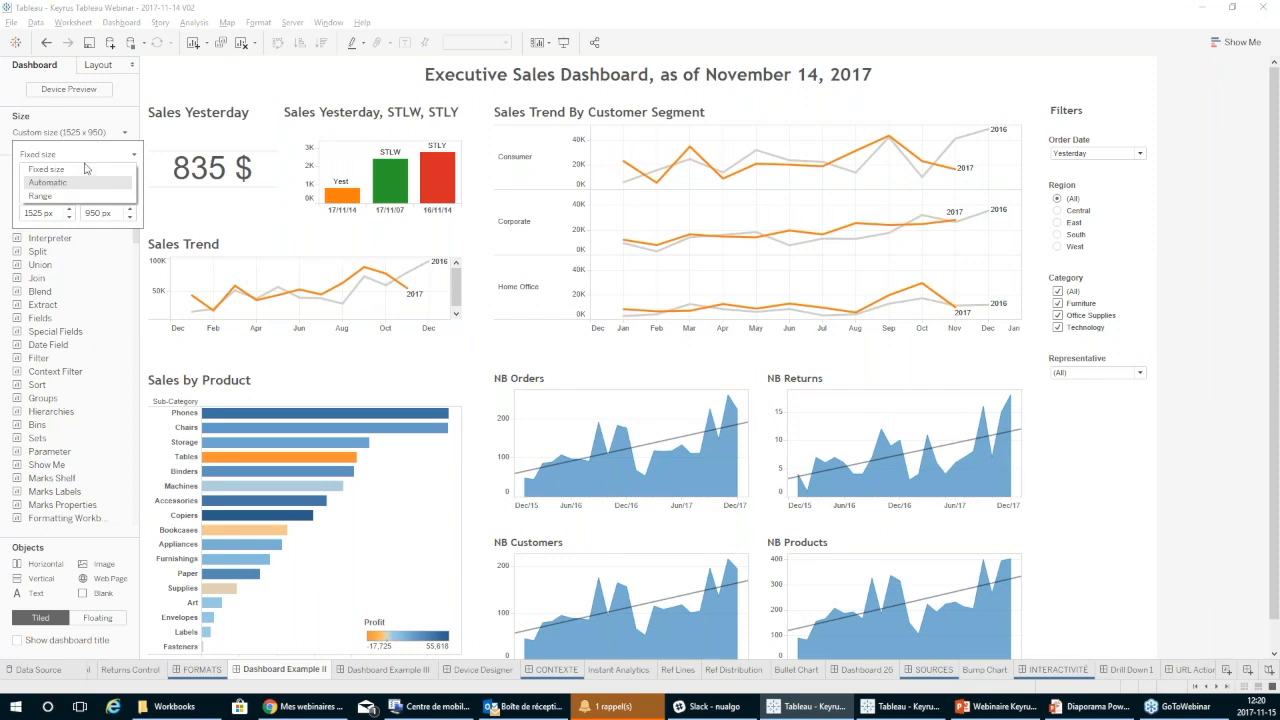
pyautogui.click(93, 113)
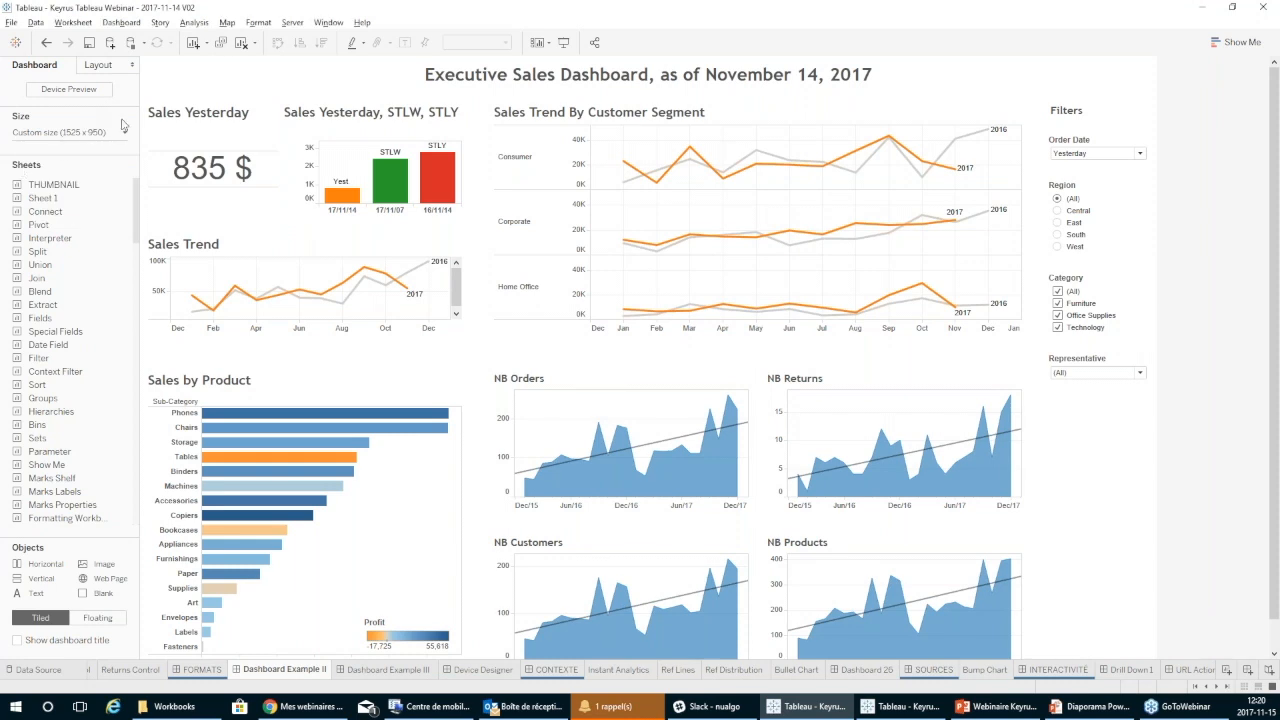
pyautogui.click(120, 129)
pyautogui.click(78, 173)
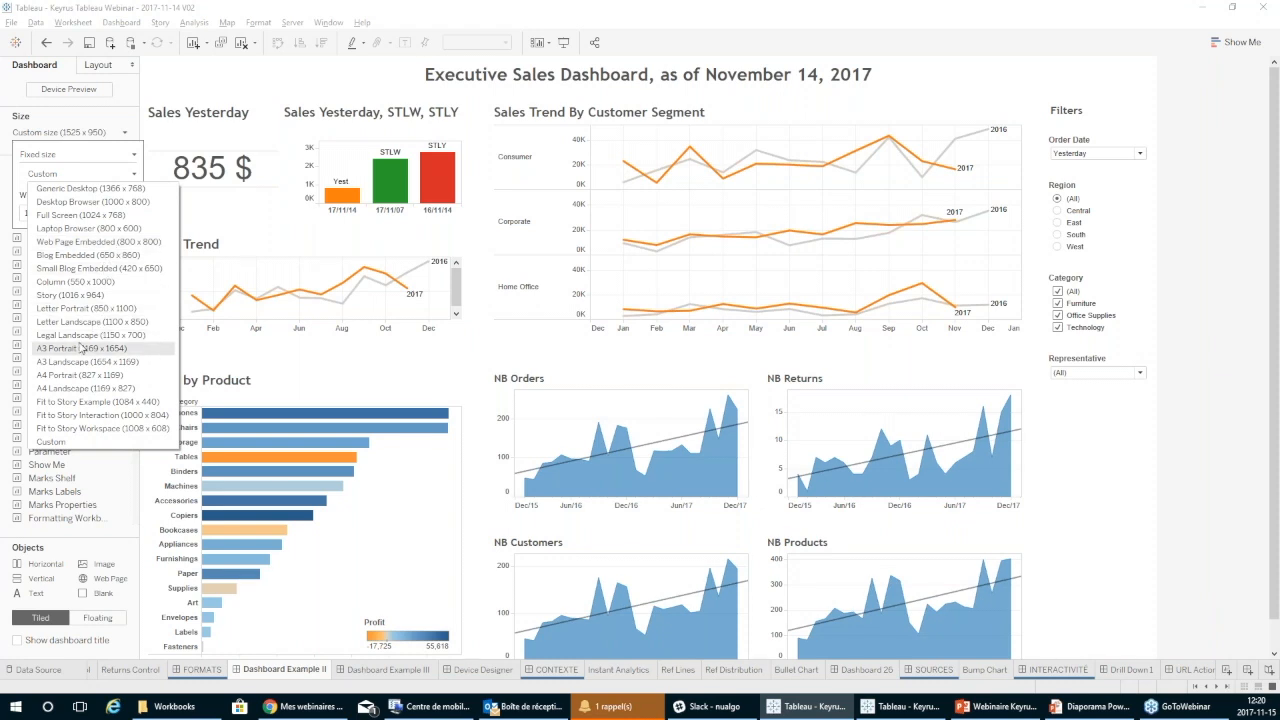
pyautogui.click(94, 159)
pyautogui.click(87, 152)
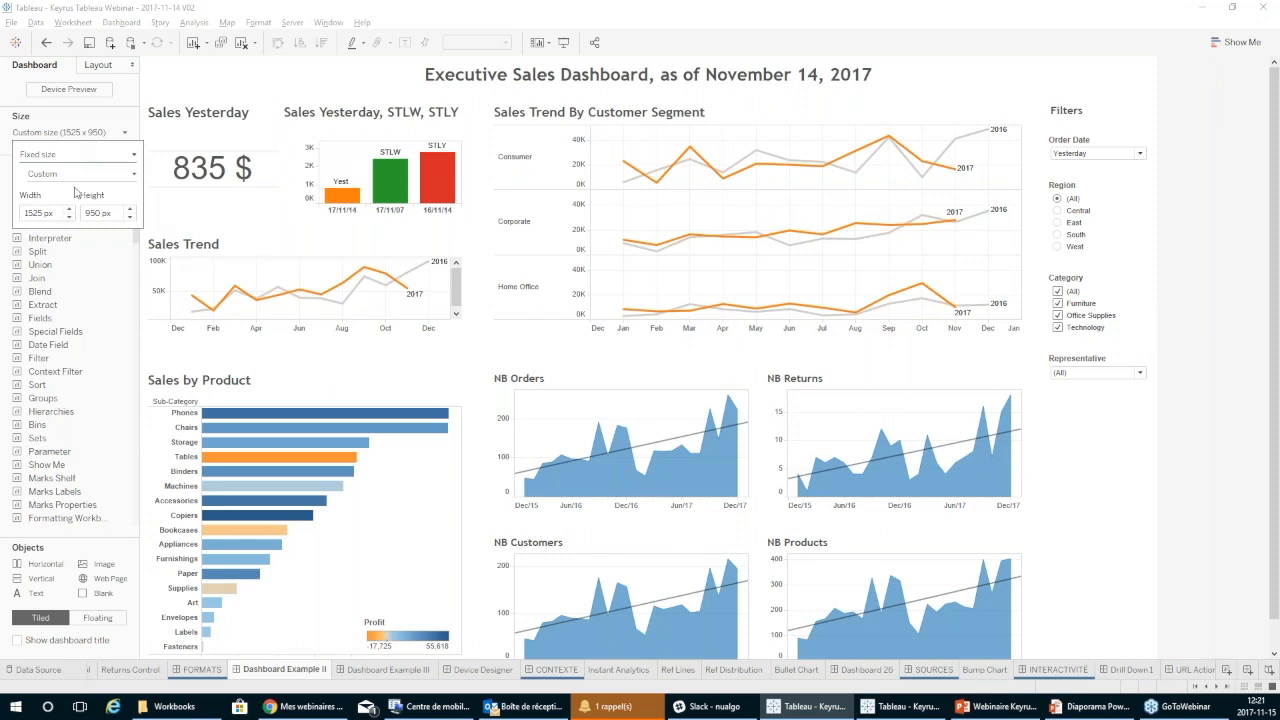
# Compare the layout of Dashboard Example III with Dashboard Example II, ending on Dashboard Example III.
pyautogui.click(385, 670)
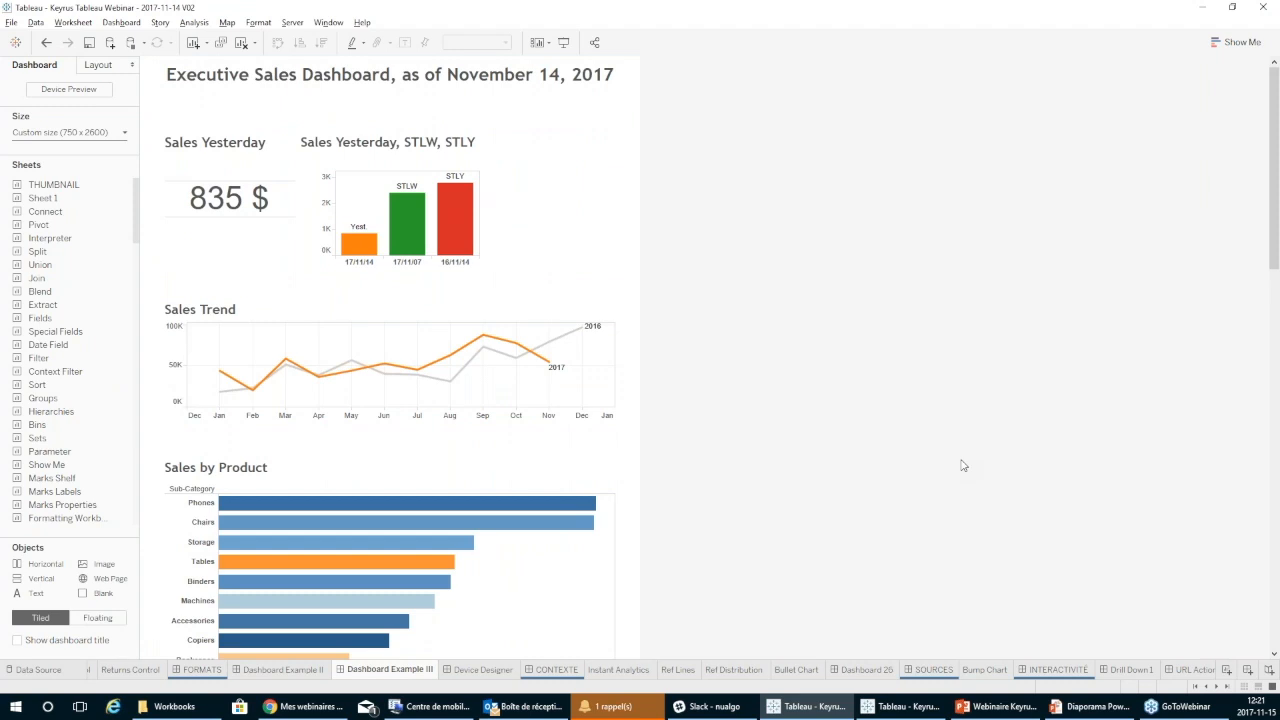
pyautogui.click(283, 670)
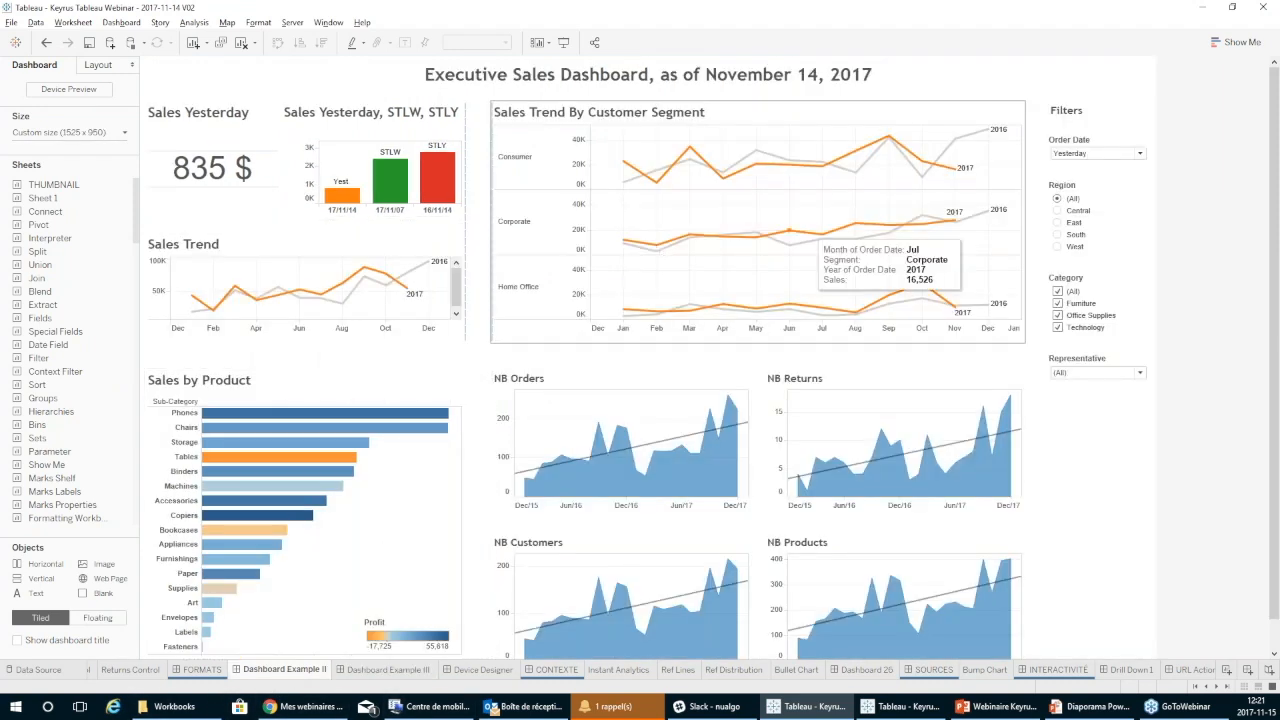
pyautogui.click(390, 670)
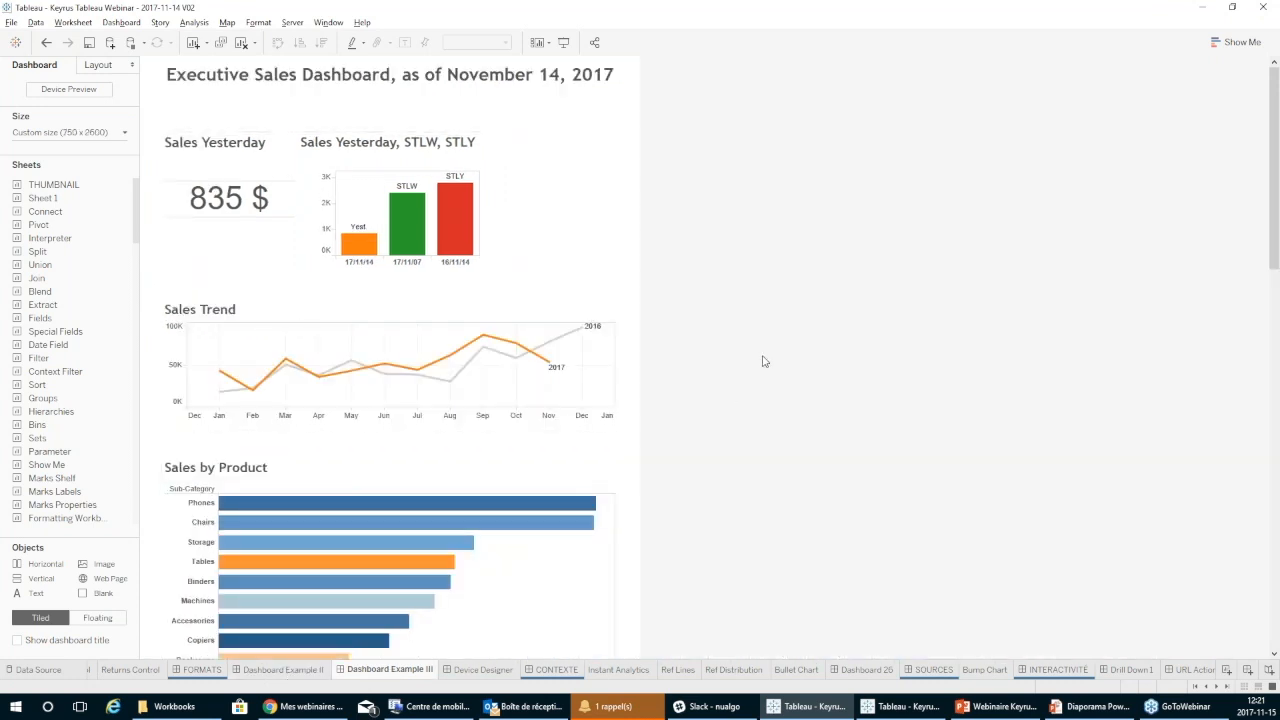
# Look through Dashboard Example III down to its bottom filters and inspect its custom size settings.
pyautogui.moveTo(1274, 144); pyautogui.dragTo(1257, 556)
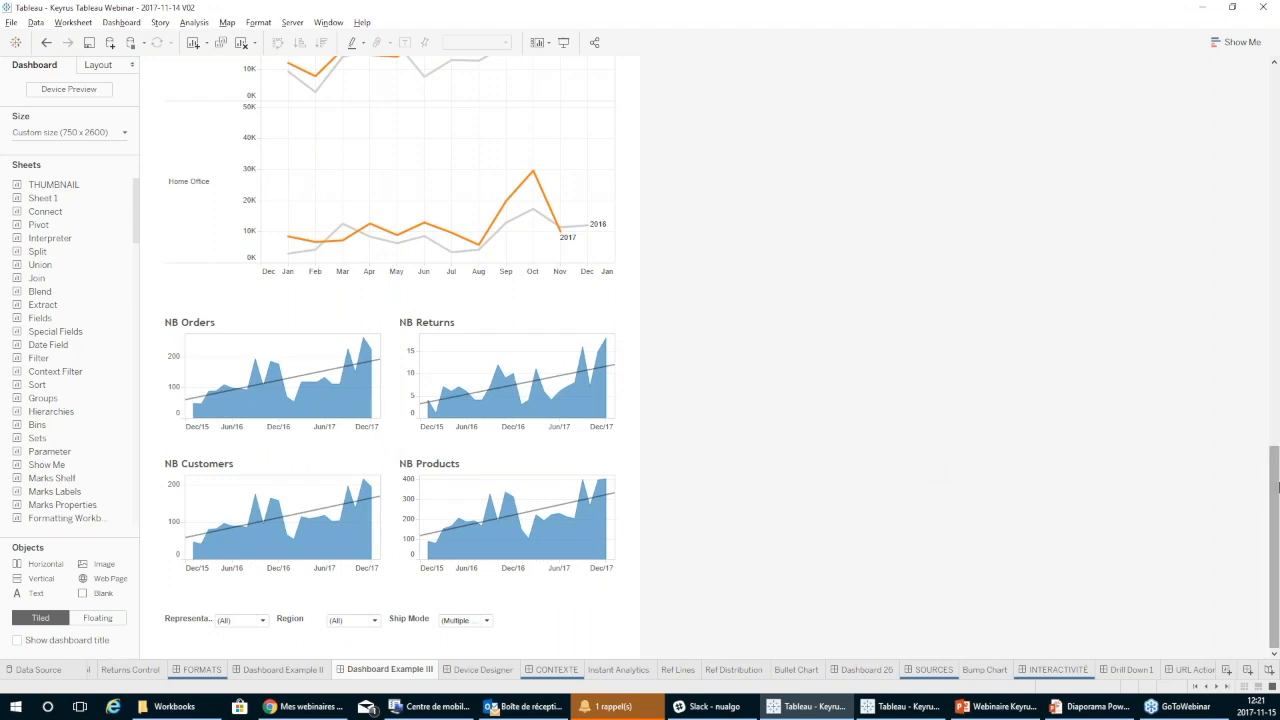
pyautogui.moveTo(1274, 489); pyautogui.dragTo(1274, 160)
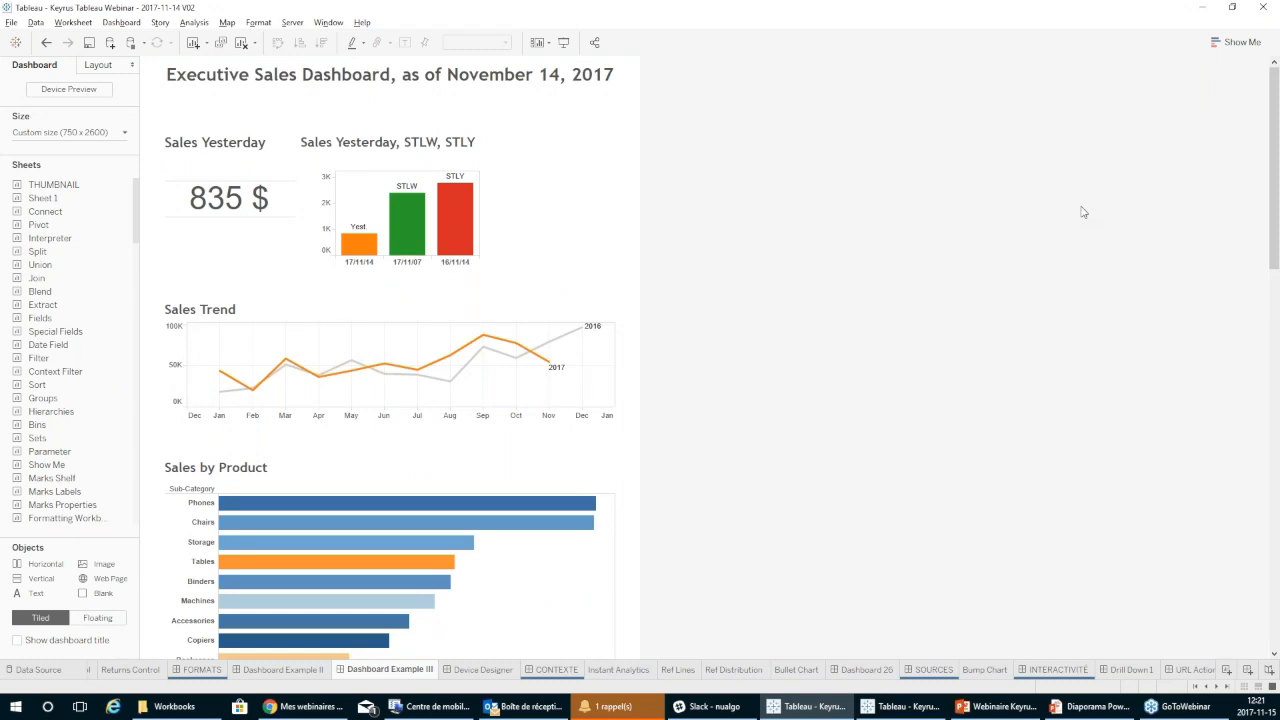
pyautogui.click(100, 133)
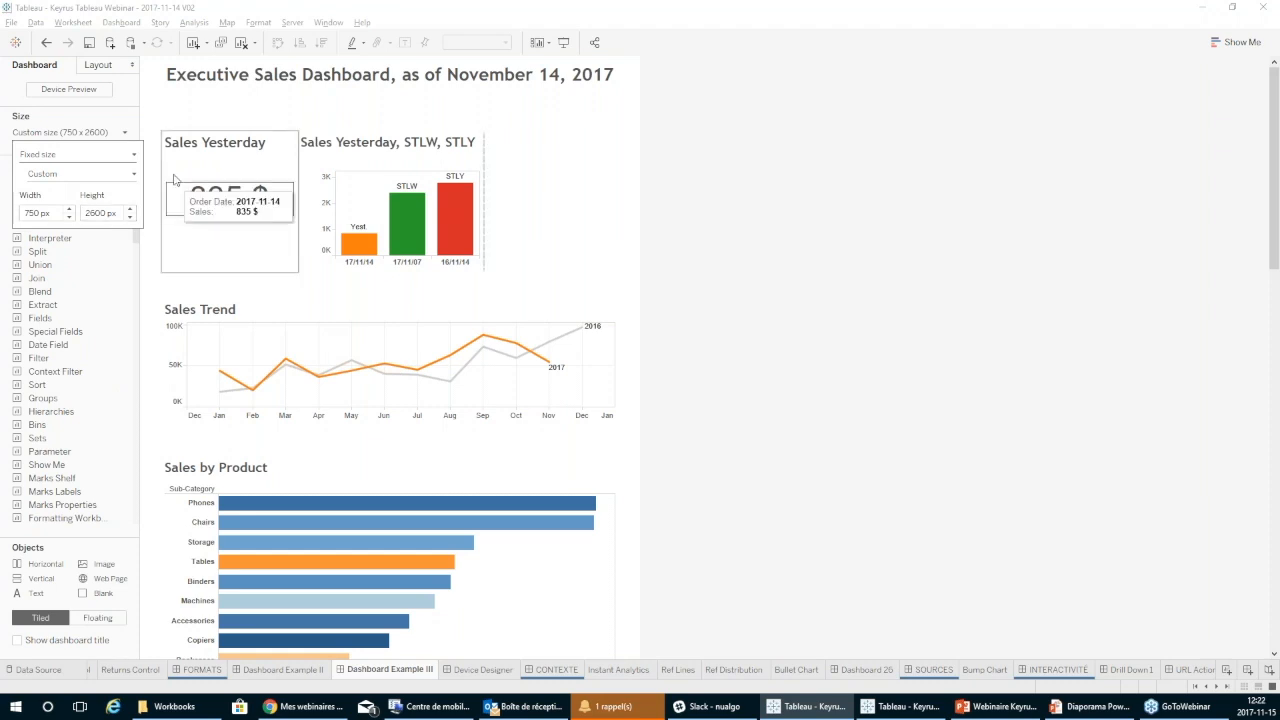
pyautogui.click(130, 93)
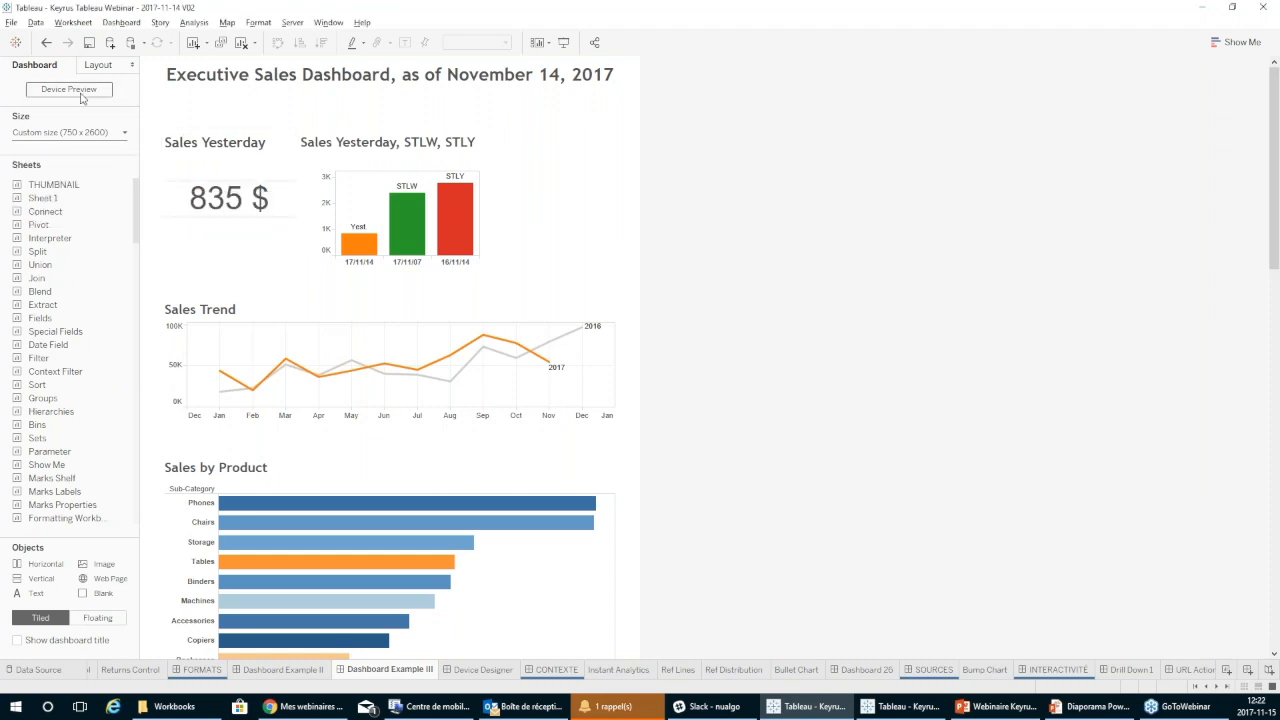
# Open the Device Designer dashboard and compare its Tablet and Phone layouts.
pyautogui.click(480, 672)
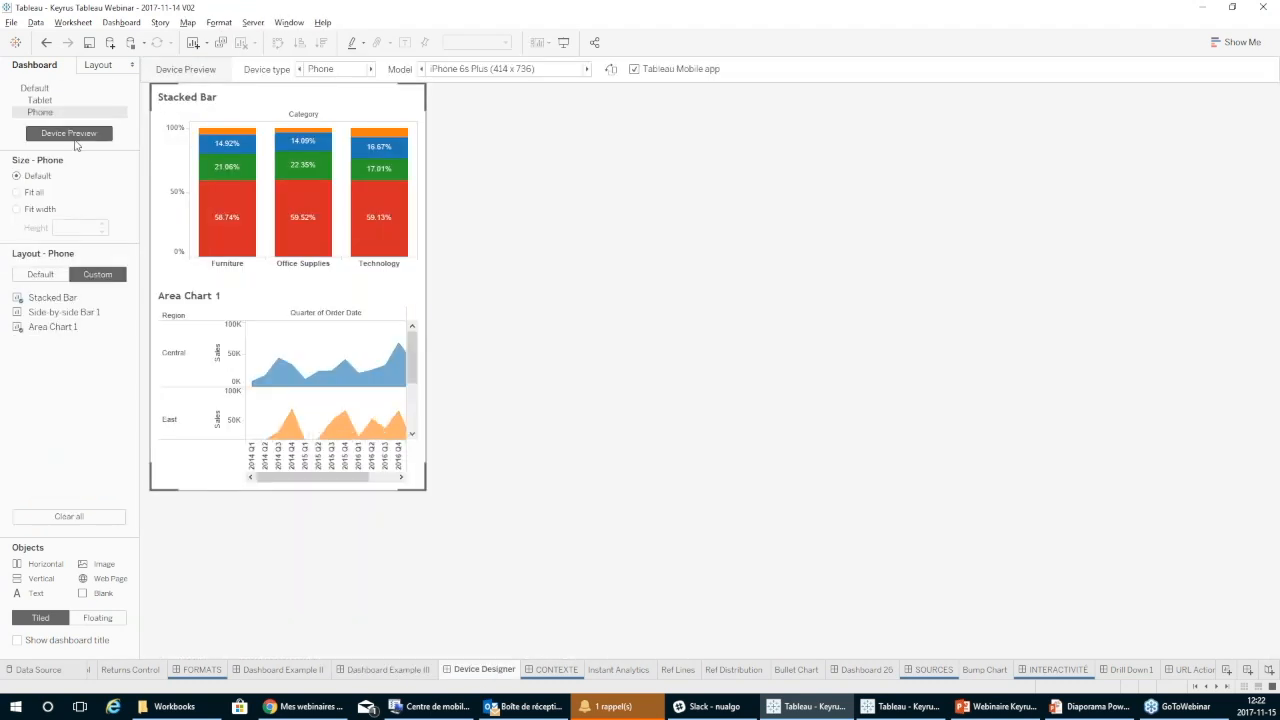
pyautogui.click(56, 101)
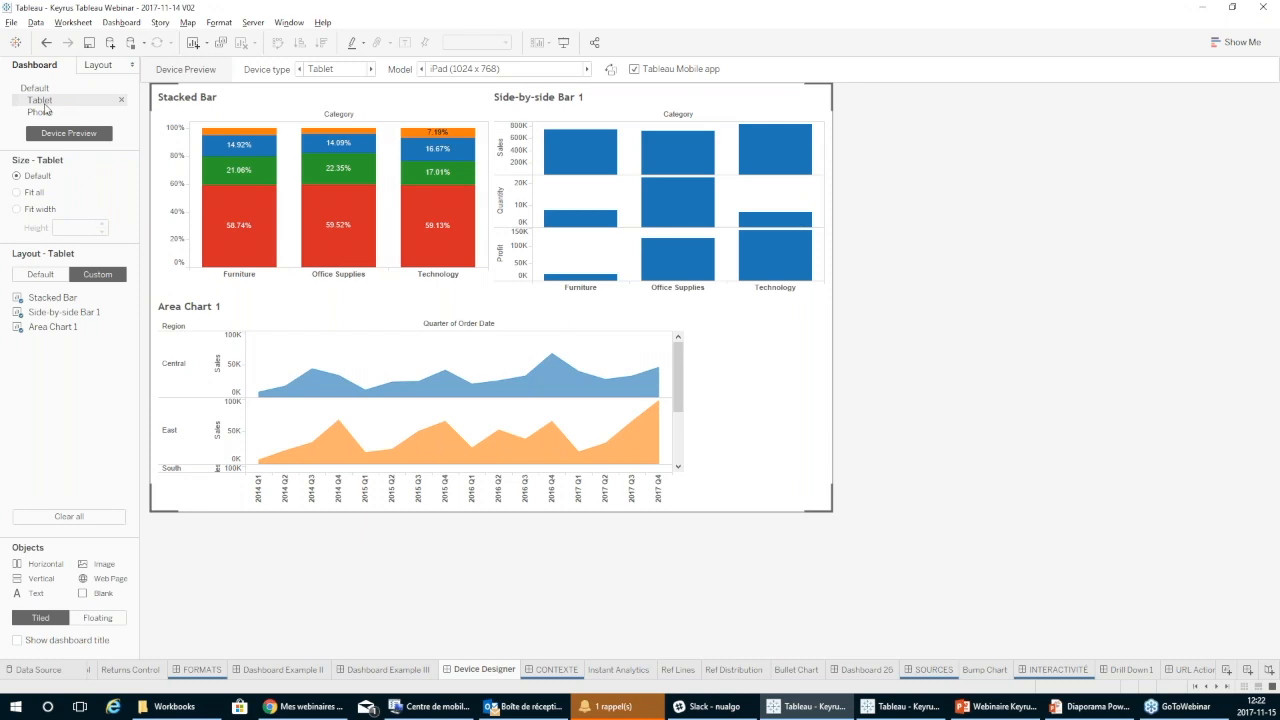
pyautogui.click(370, 69)
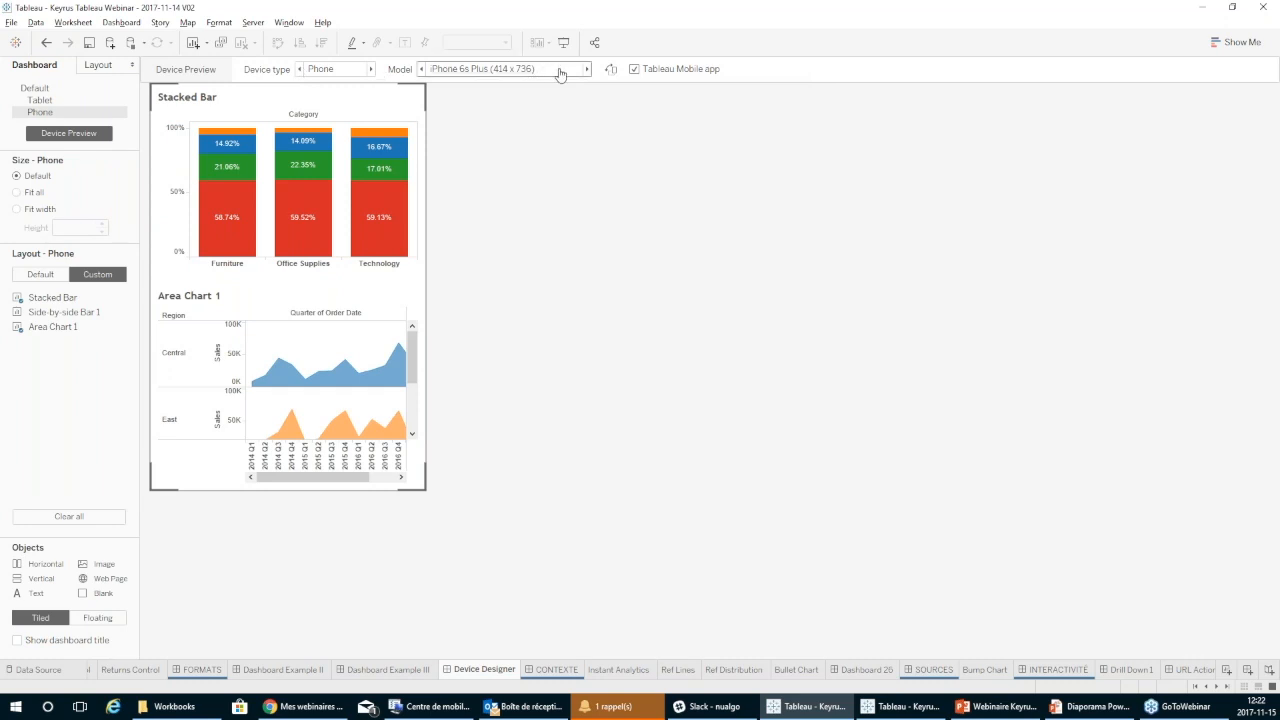
pyautogui.click(37, 100)
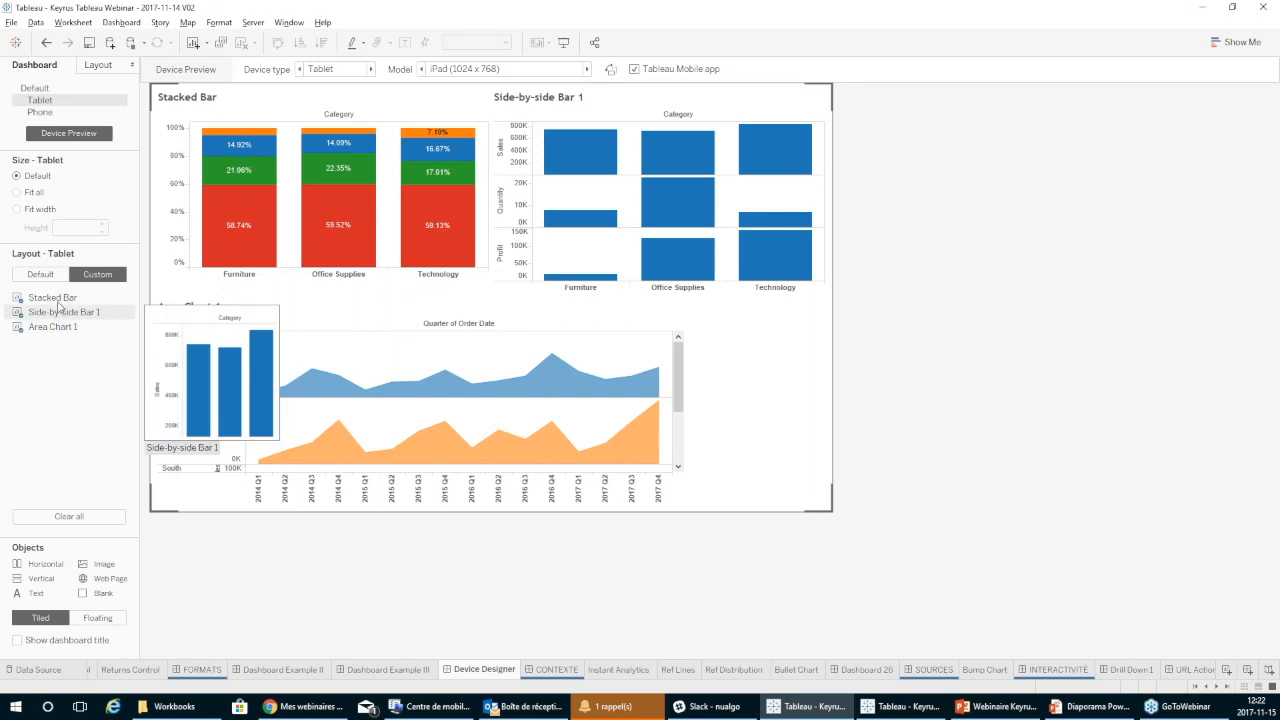
pyautogui.click(40, 112)
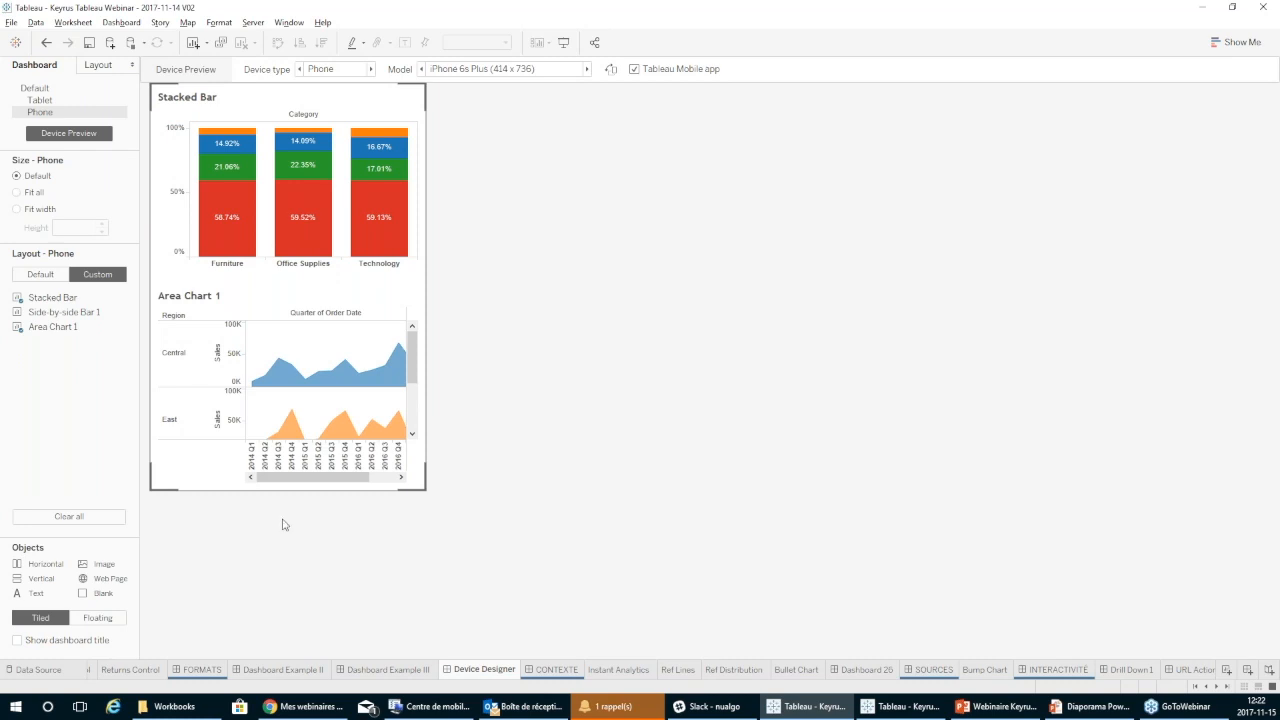
pyautogui.click(40, 101)
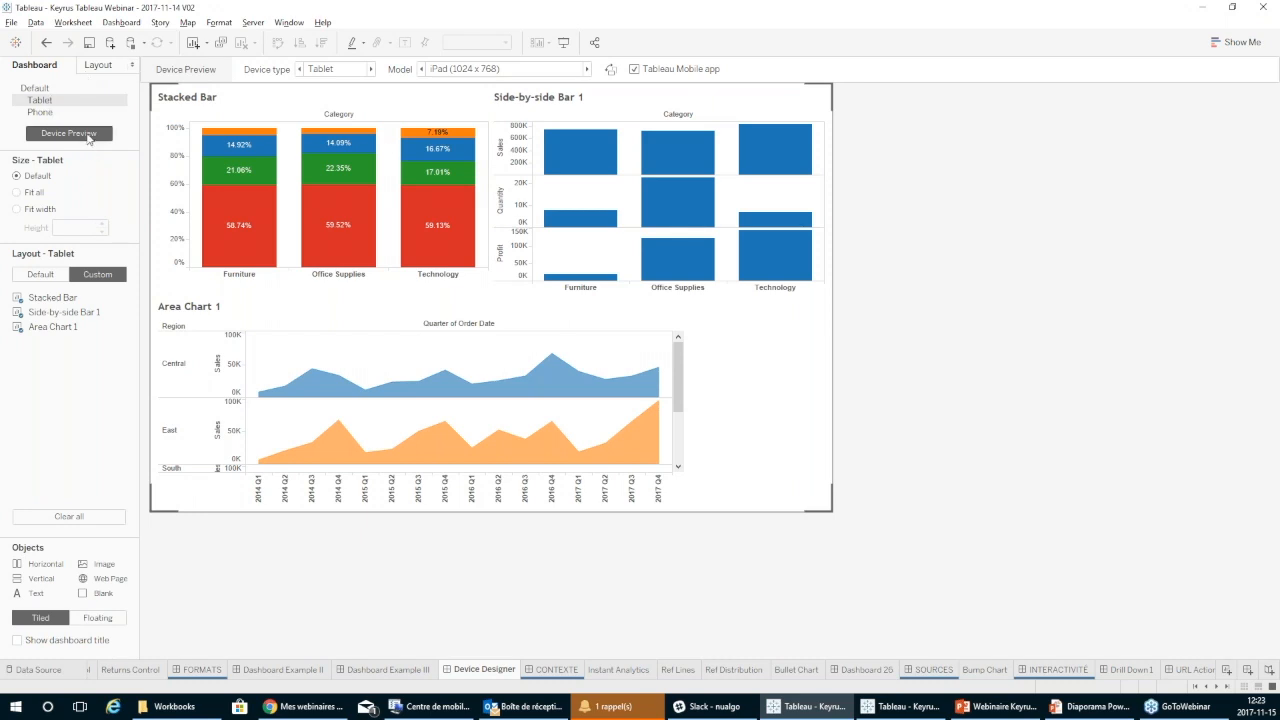
pyautogui.click(45, 113)
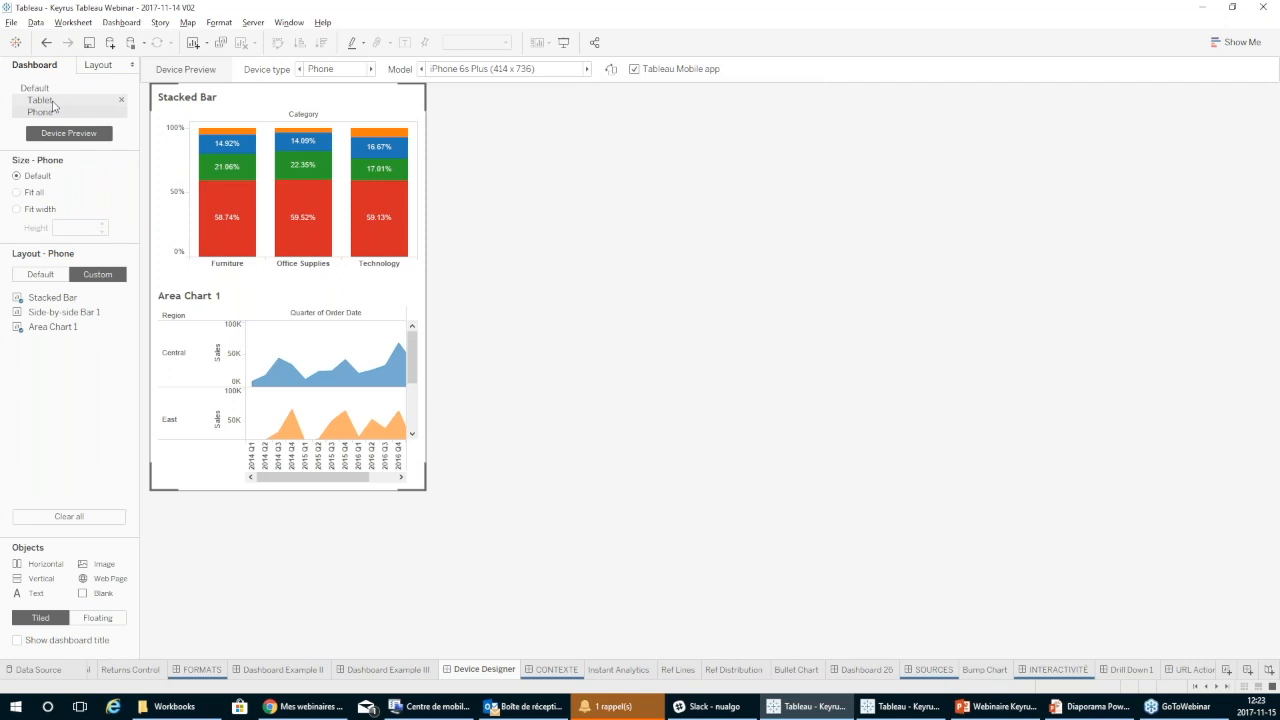
# Cycle the device preview from Tablet through Phone to the Default layout.
pyautogui.click(54, 104)
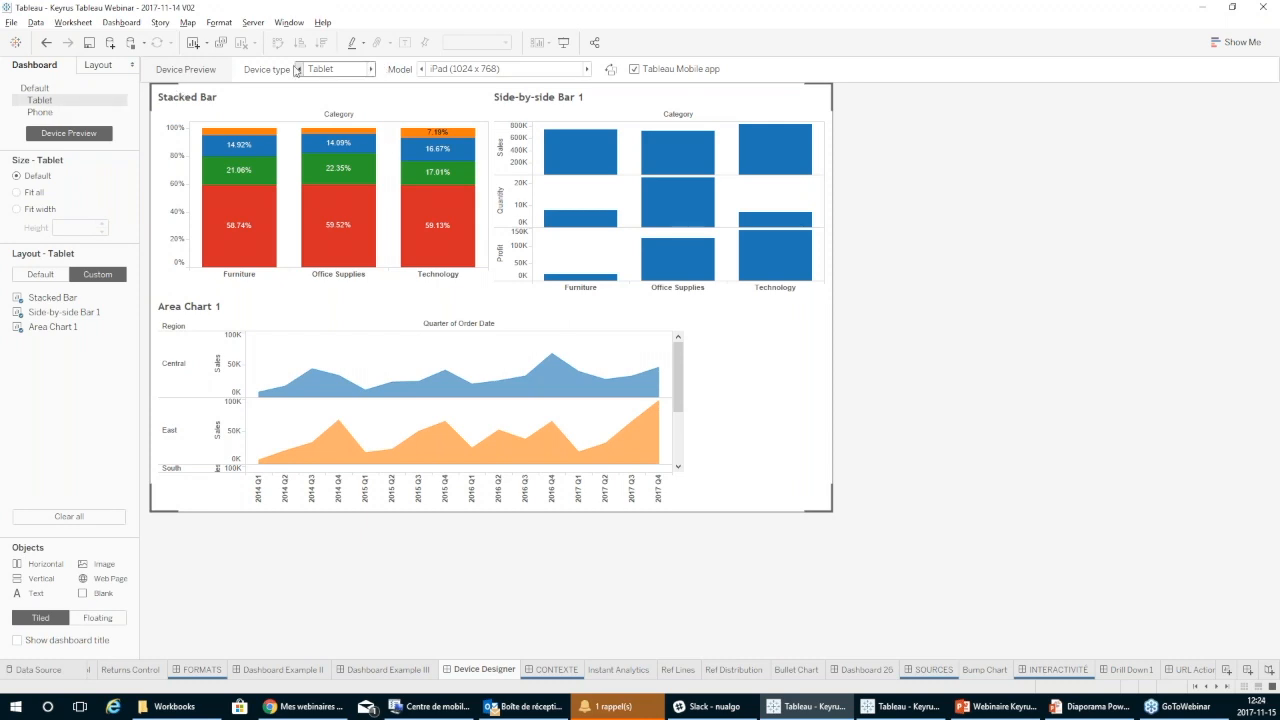
pyautogui.click(371, 69)
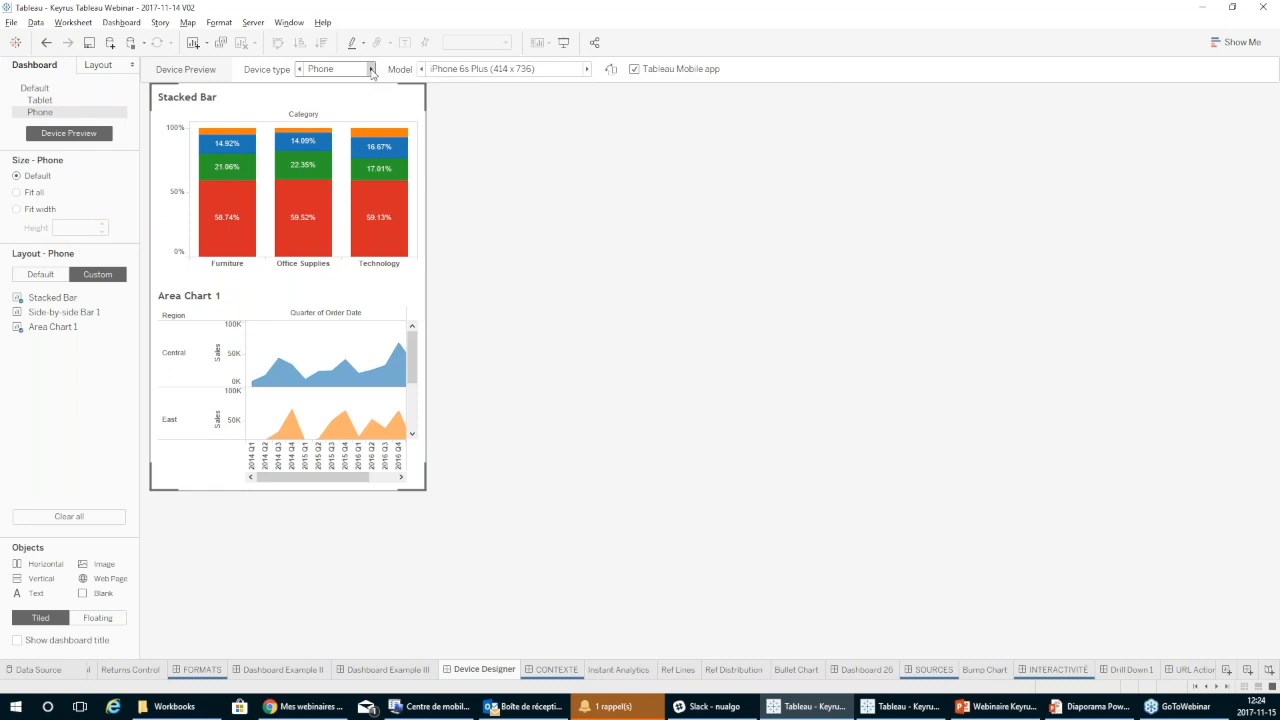
pyautogui.click(371, 69)
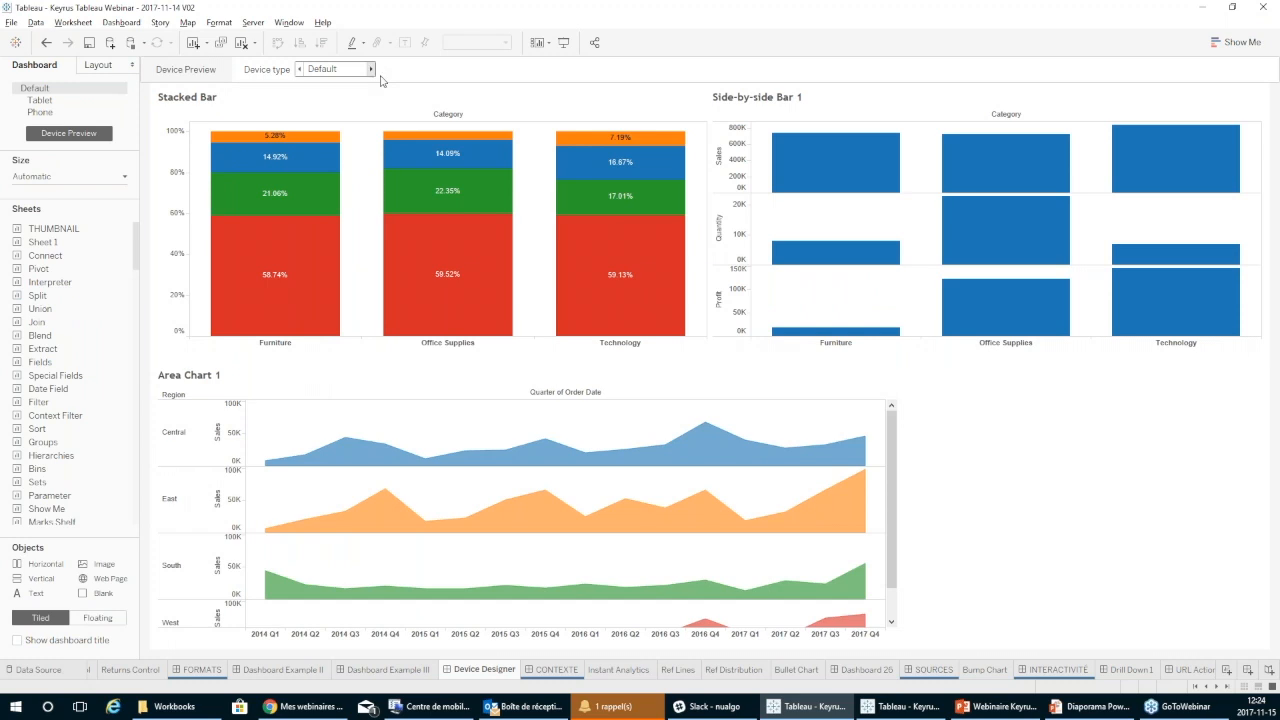
# Preview the dashboard as a Desktop device on the Large Desktop Monitor (2560 x 1440) model.
pyautogui.moveTo(608, 234)
pyautogui.click(371, 69)
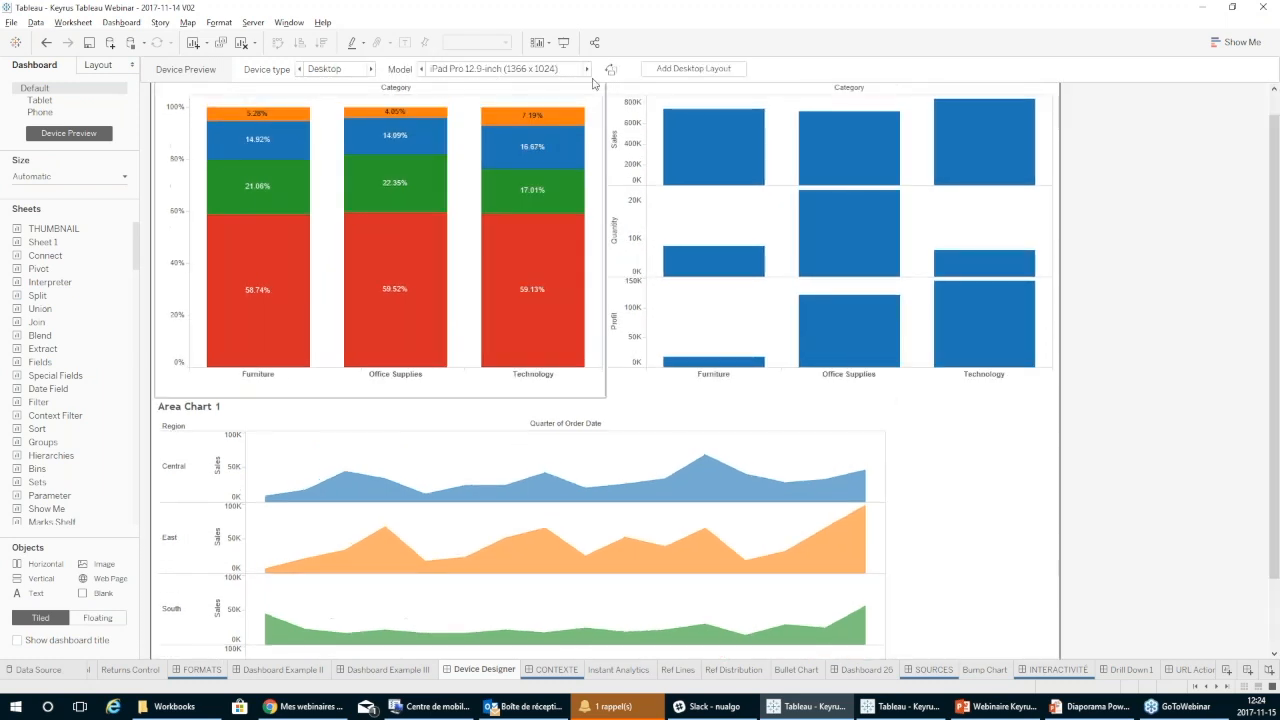
pyautogui.click(588, 70)
pyautogui.click(557, 70)
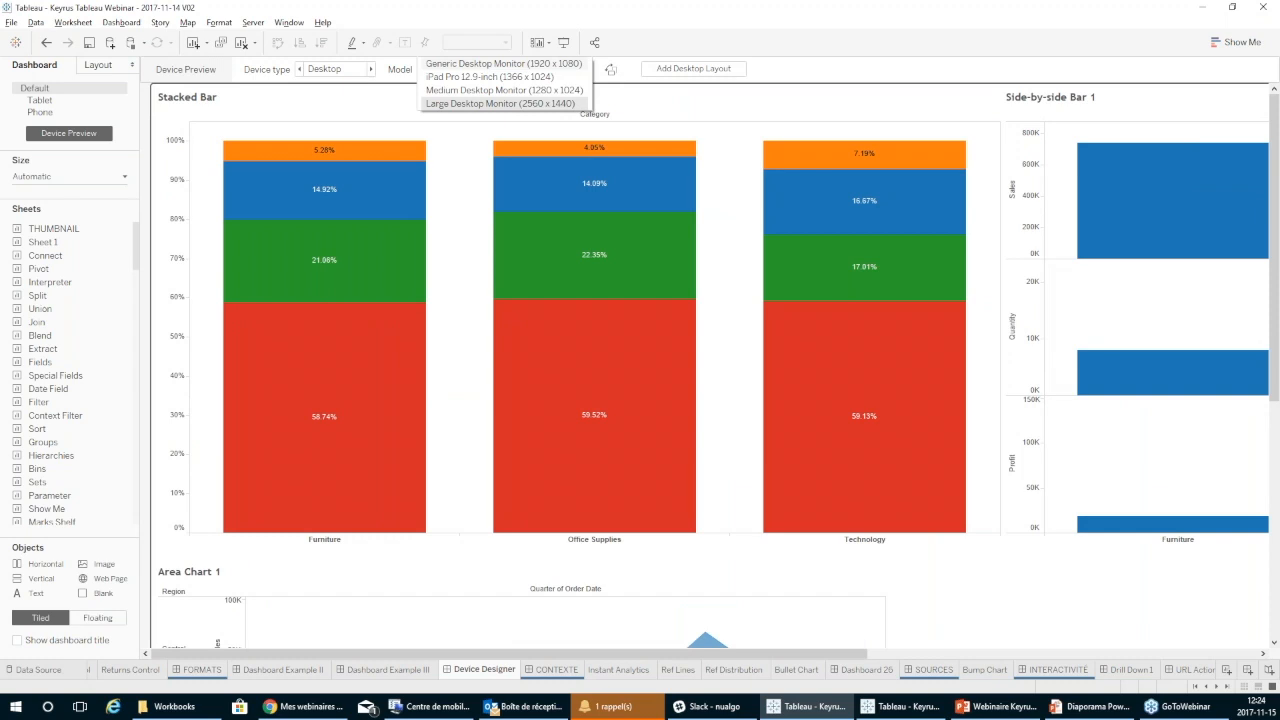
pyautogui.click(666, 50)
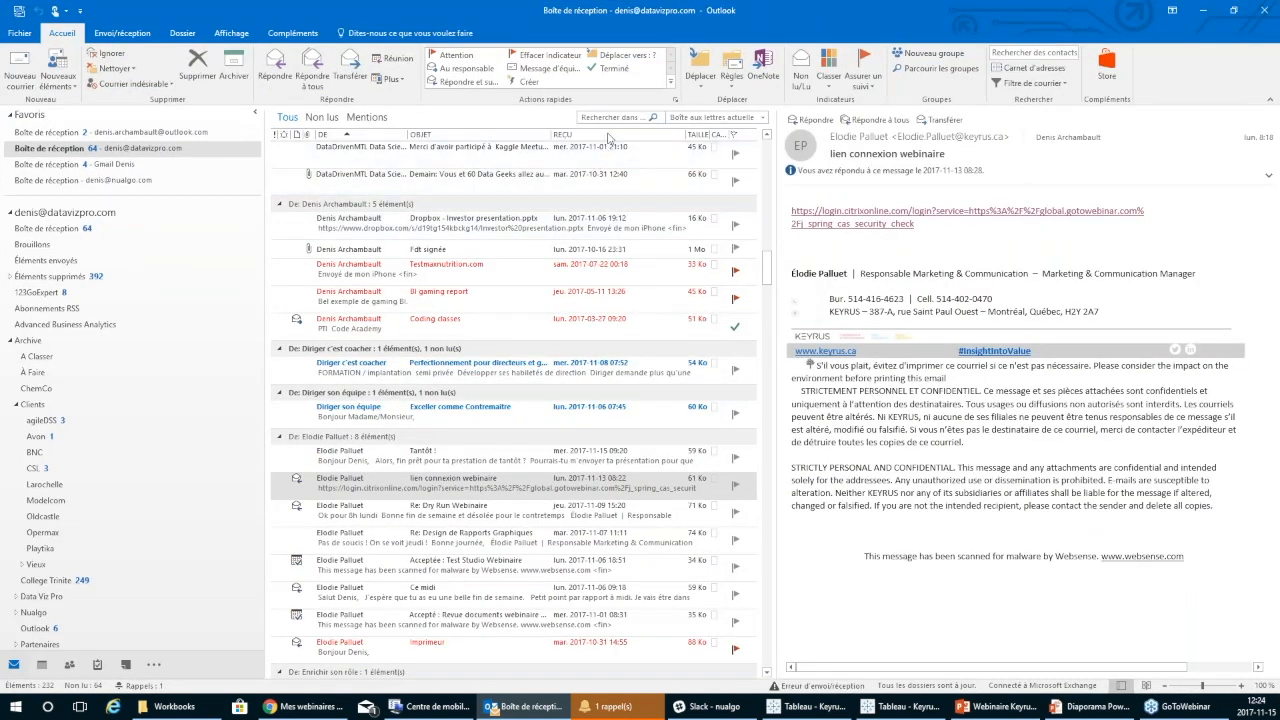
# In the Outlook inbox, sort messages by received date, view the Executive Dashboard - Mobile message, and return to Tableau.
pyautogui.click(608, 134)
pyautogui.click(488, 188)
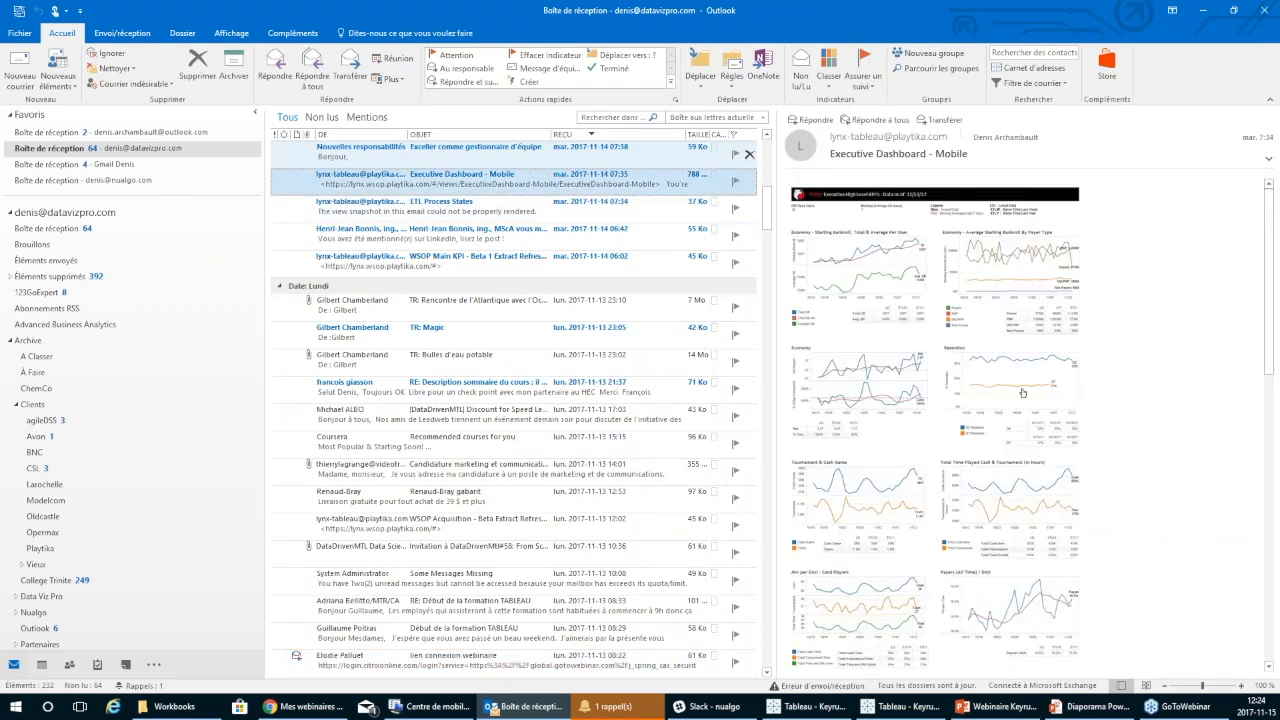
pyautogui.scroll(1, 1165, 312)
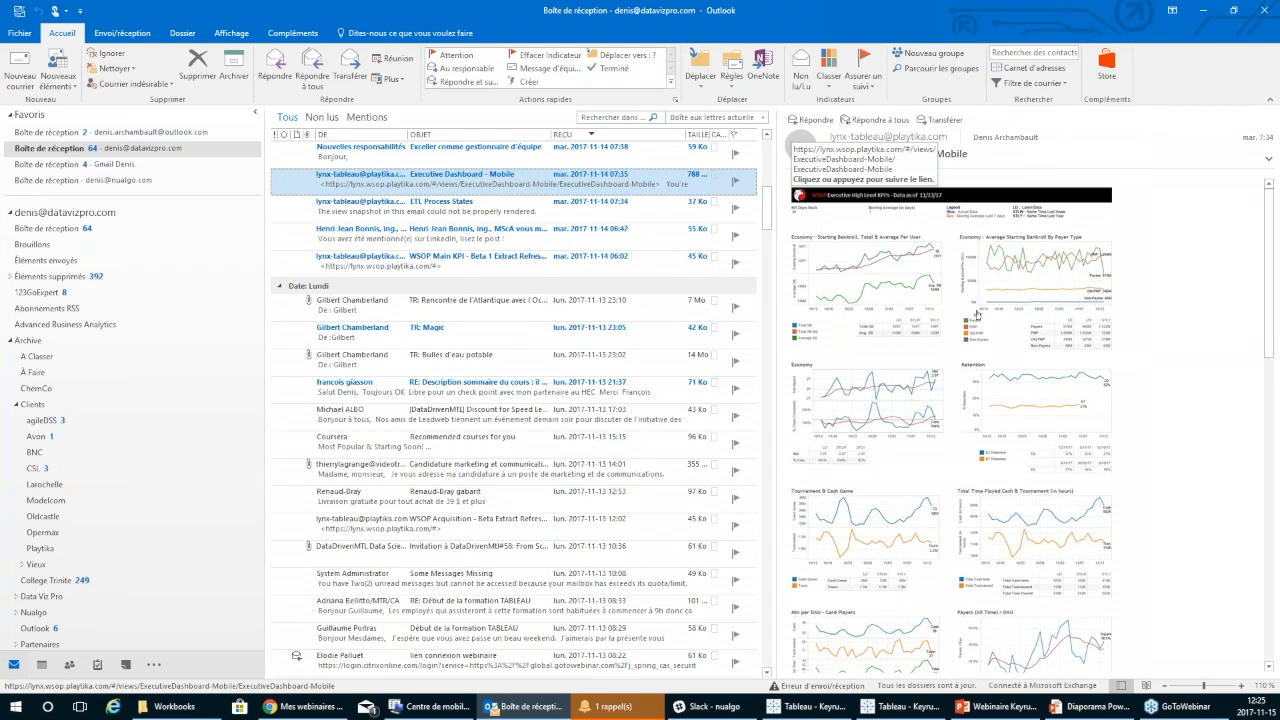
pyautogui.click(1211, 11)
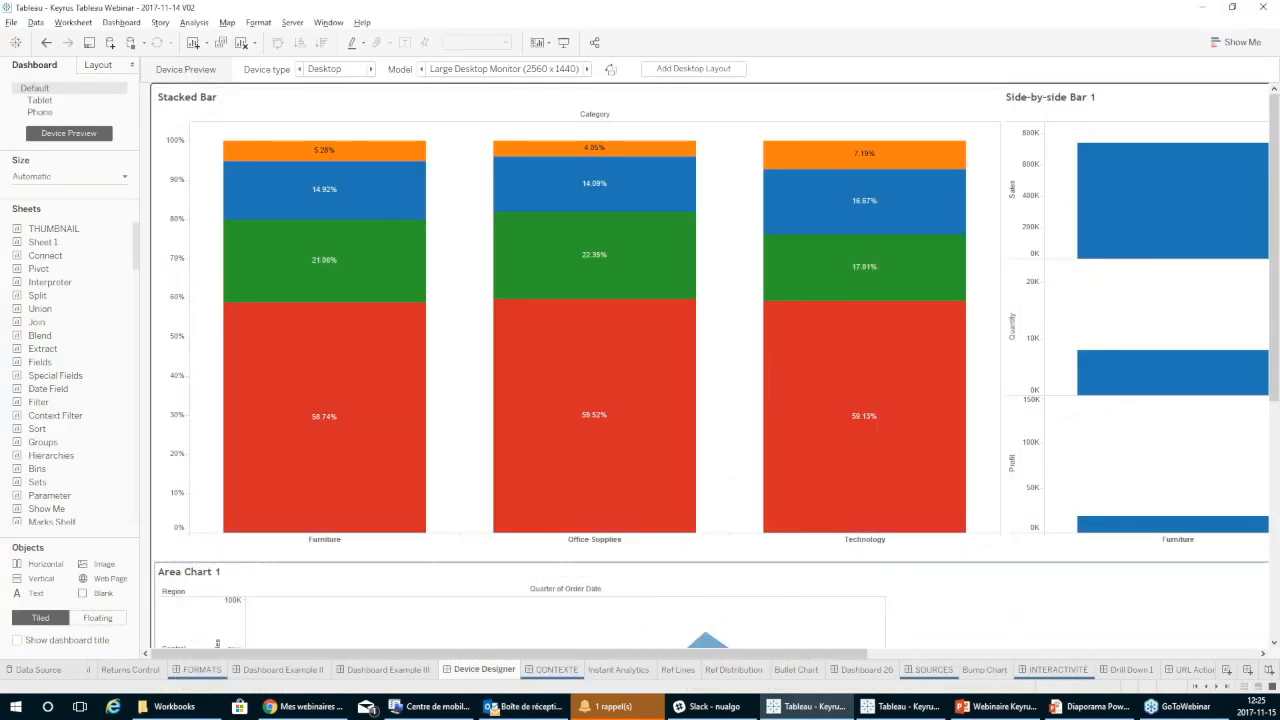
# Switch to the PowerPoint slide show and advance to the "Facteur # 2 : Donnez du contexte" slide.
pyautogui.click(1037, 710)
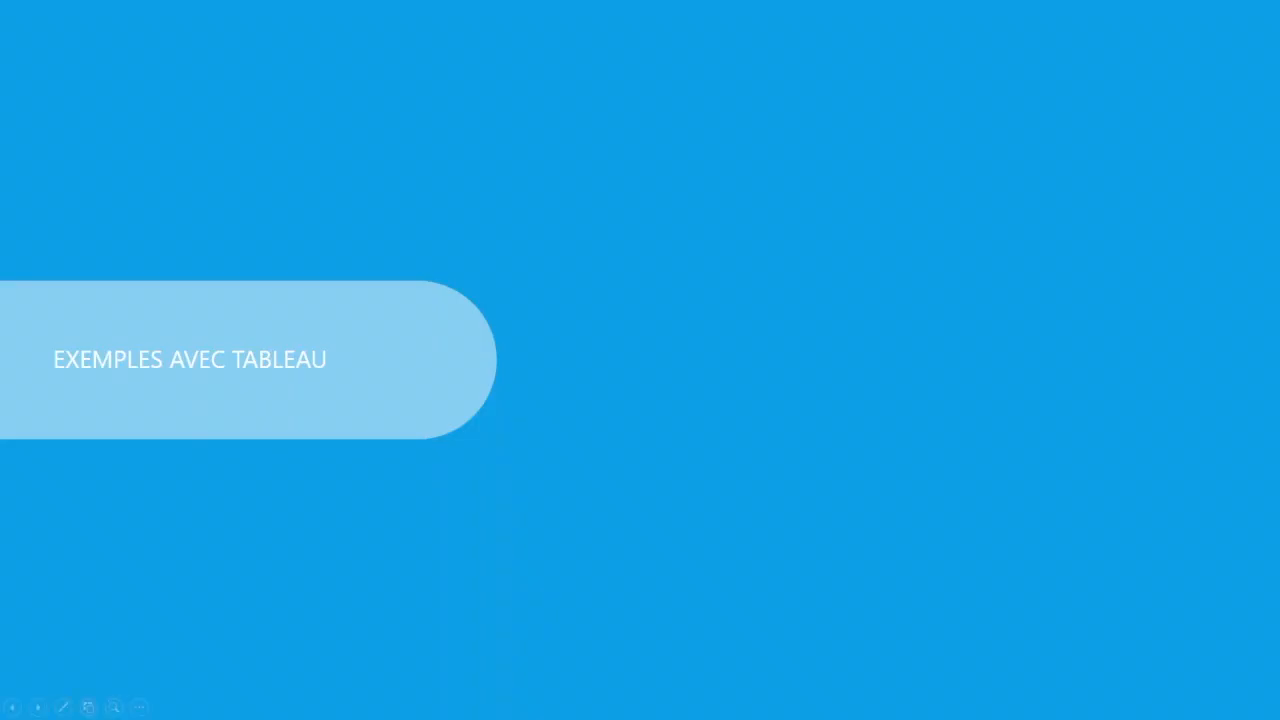
pyautogui.click(689, 467)
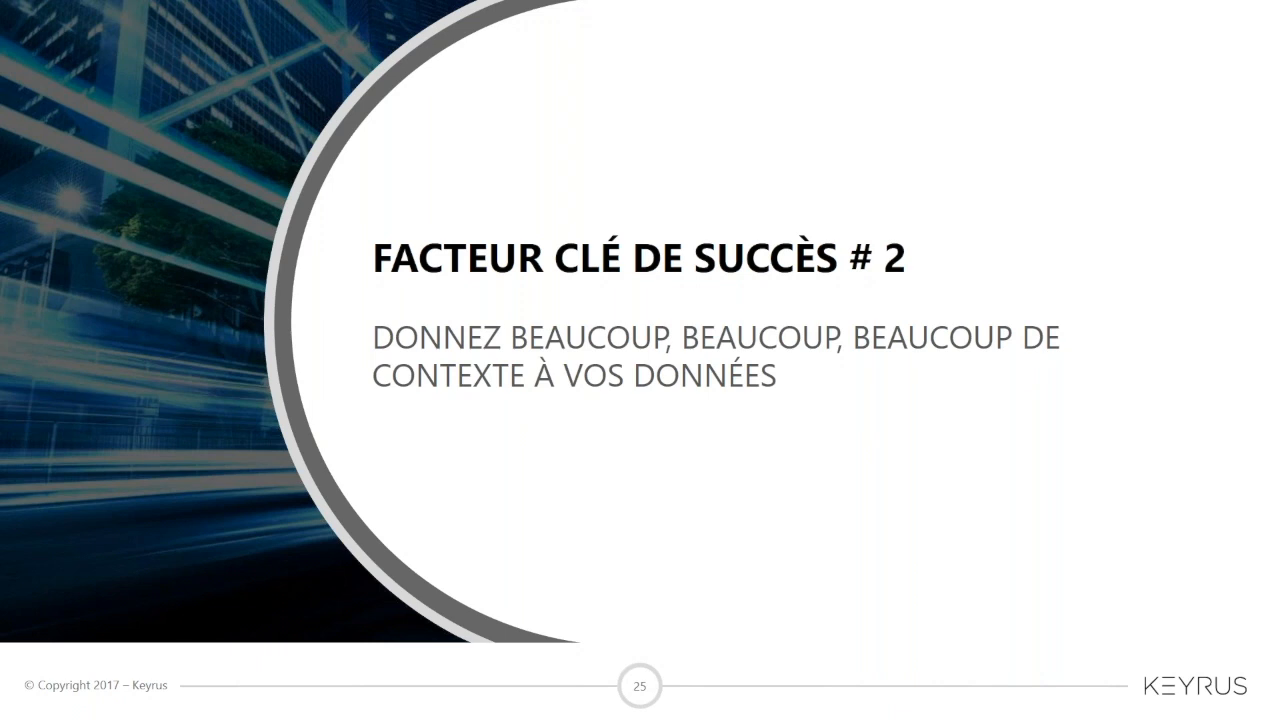
pyautogui.press('Right')
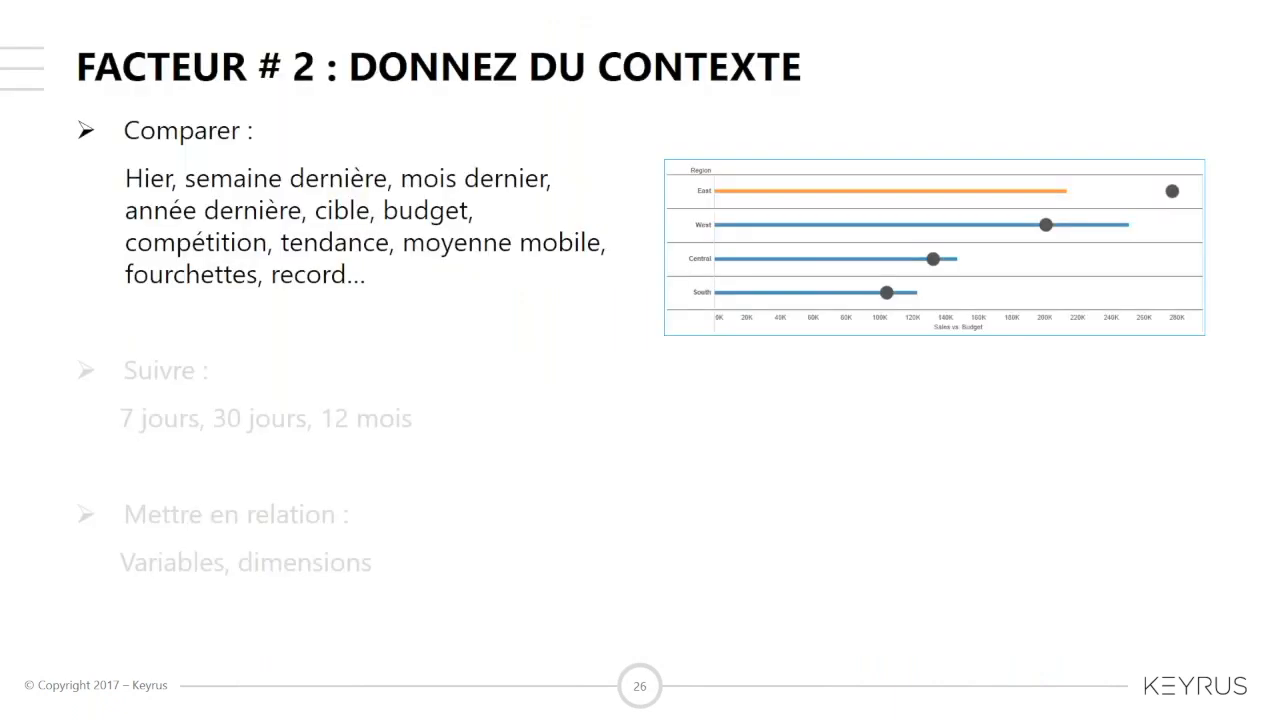
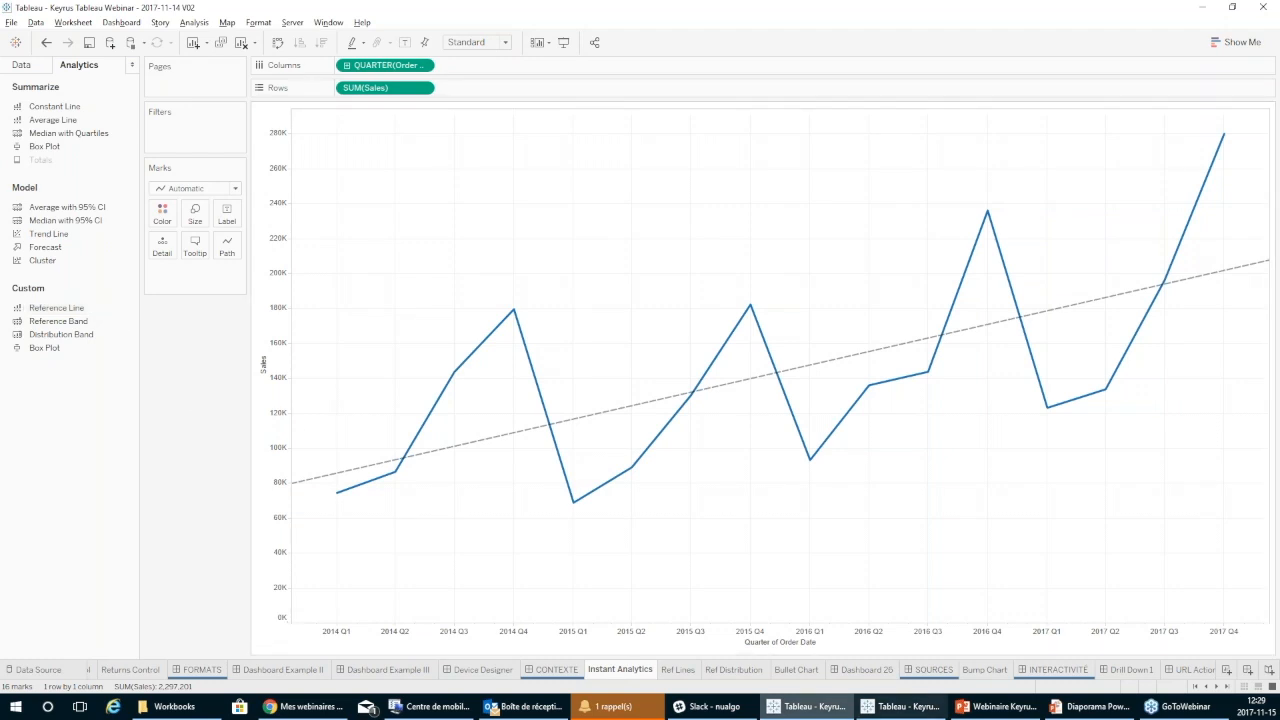
# View the category average lines on the Ref Lines sheet, then the points outside the standard deviation band on Ref Distribution.
pyautogui.click(675, 672)
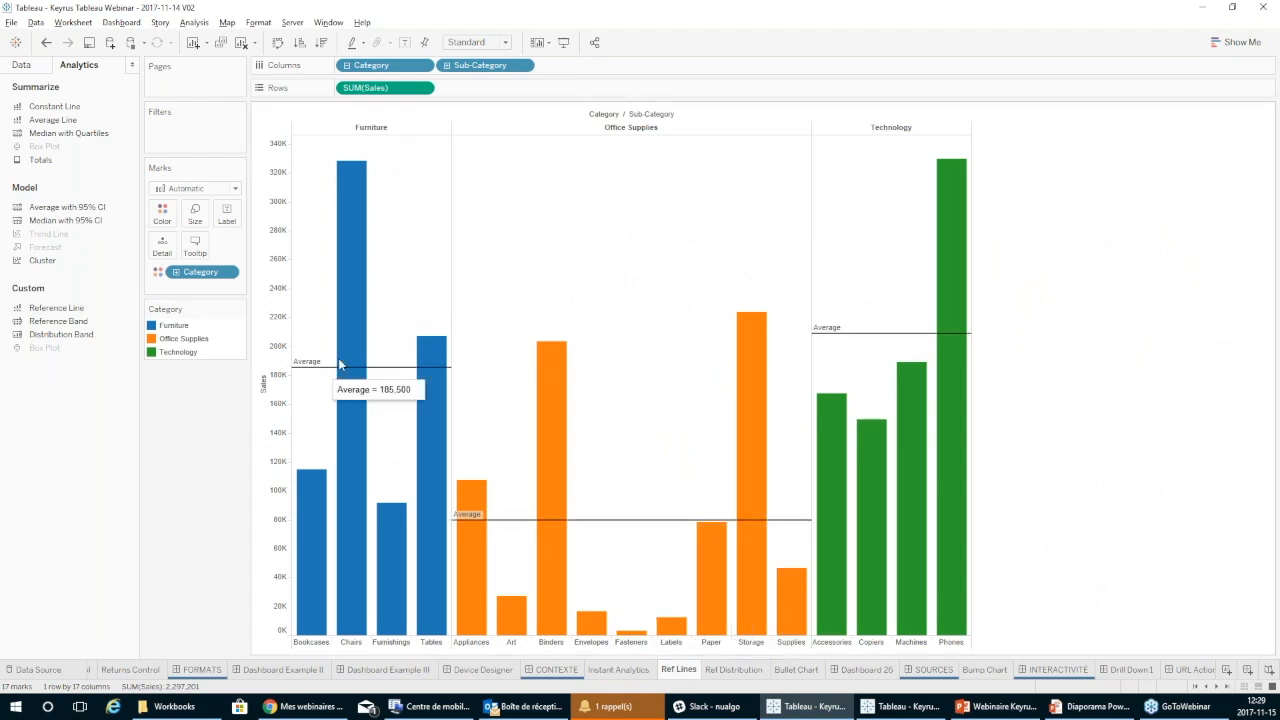
pyautogui.moveTo(888, 332)
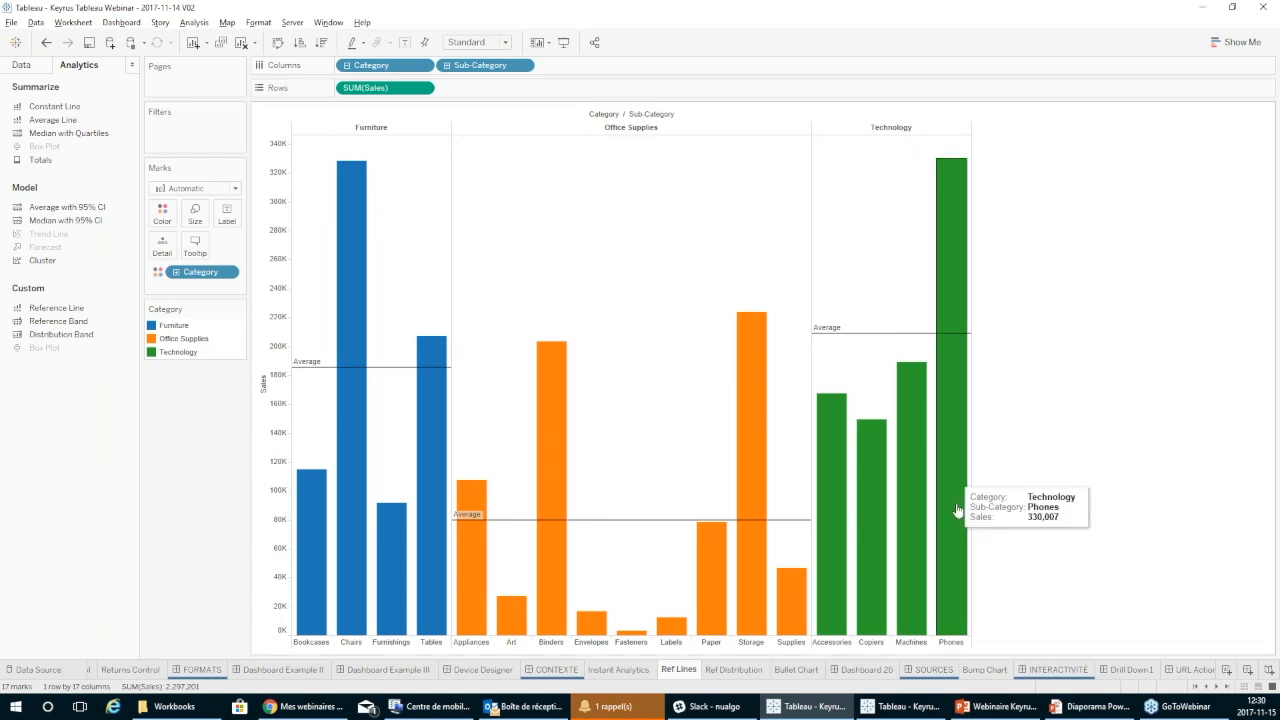
pyautogui.click(738, 673)
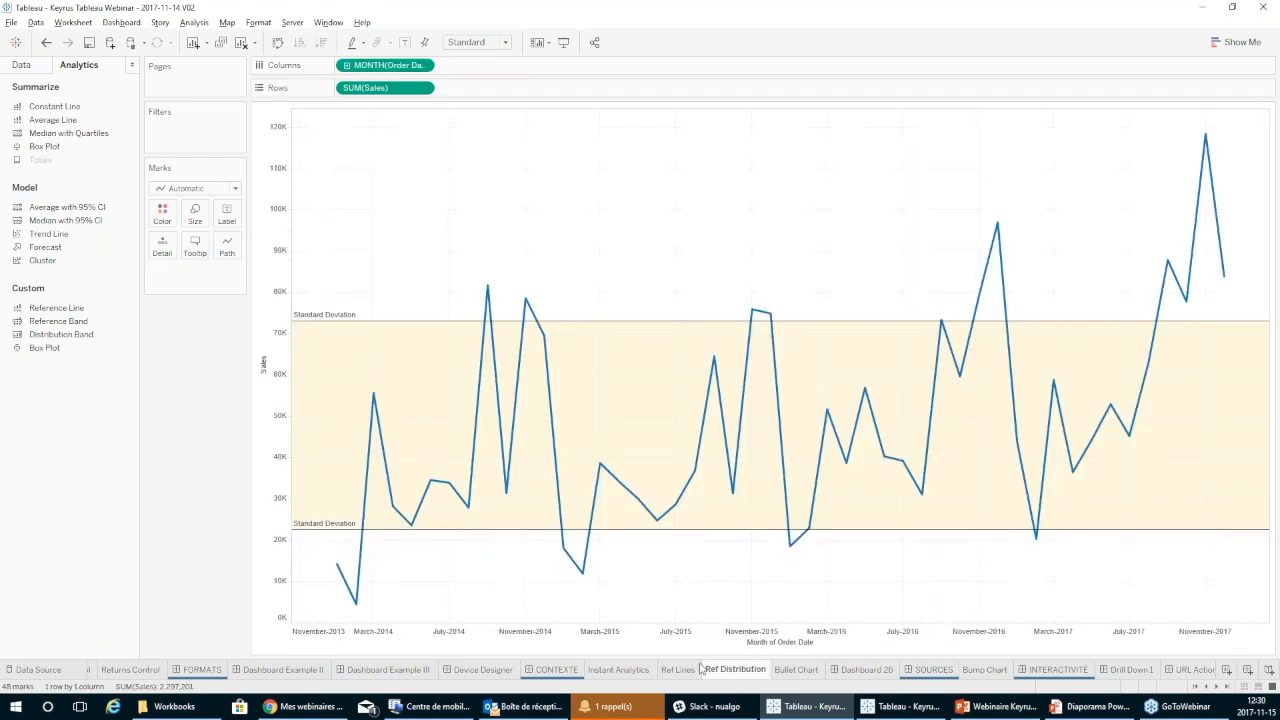
pyautogui.moveTo(486, 288)
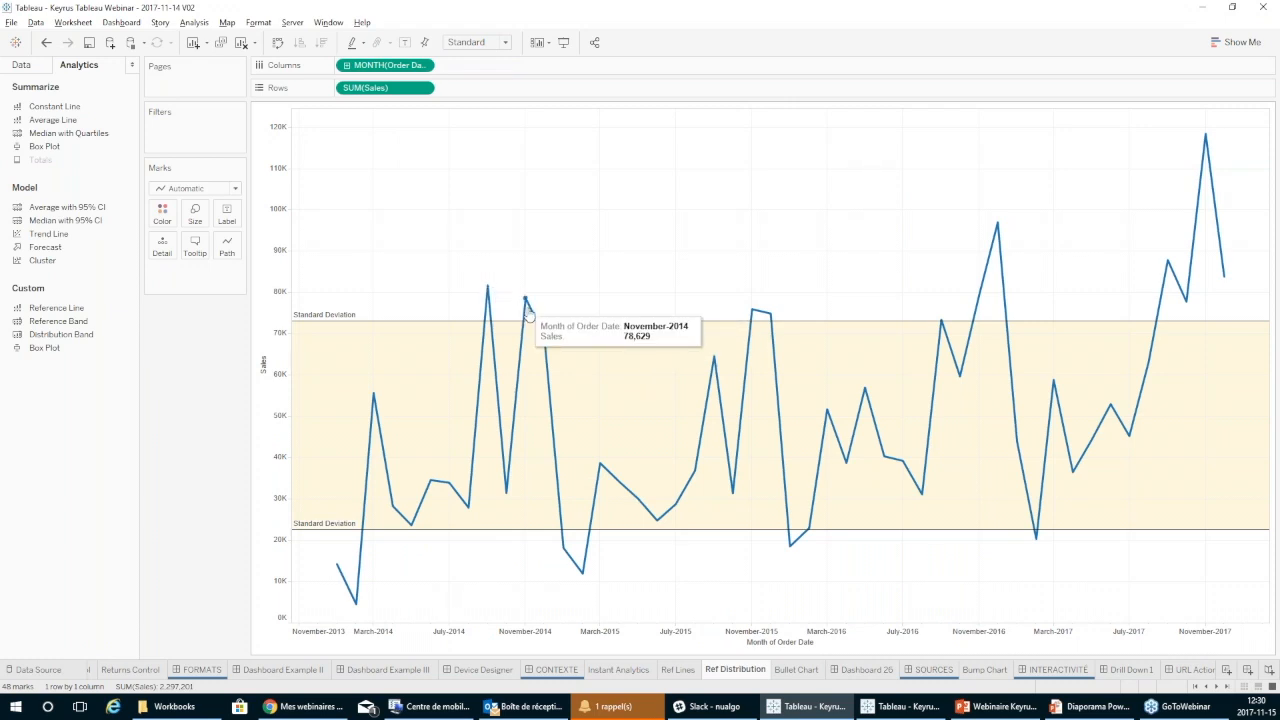
pyautogui.moveTo(583, 576)
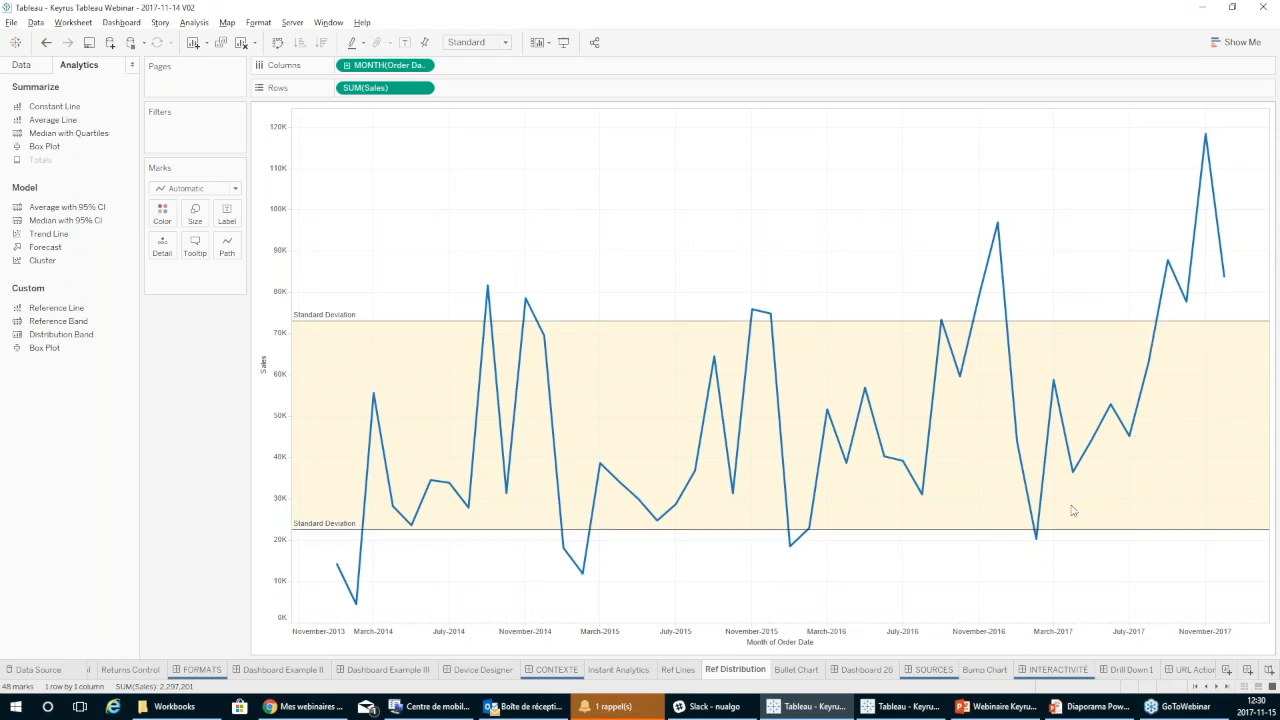
# Open the Bullet Chart sheet and inspect the Furniture and Office Supplies bars against their budget markers and average bands.
pyautogui.click(805, 678)
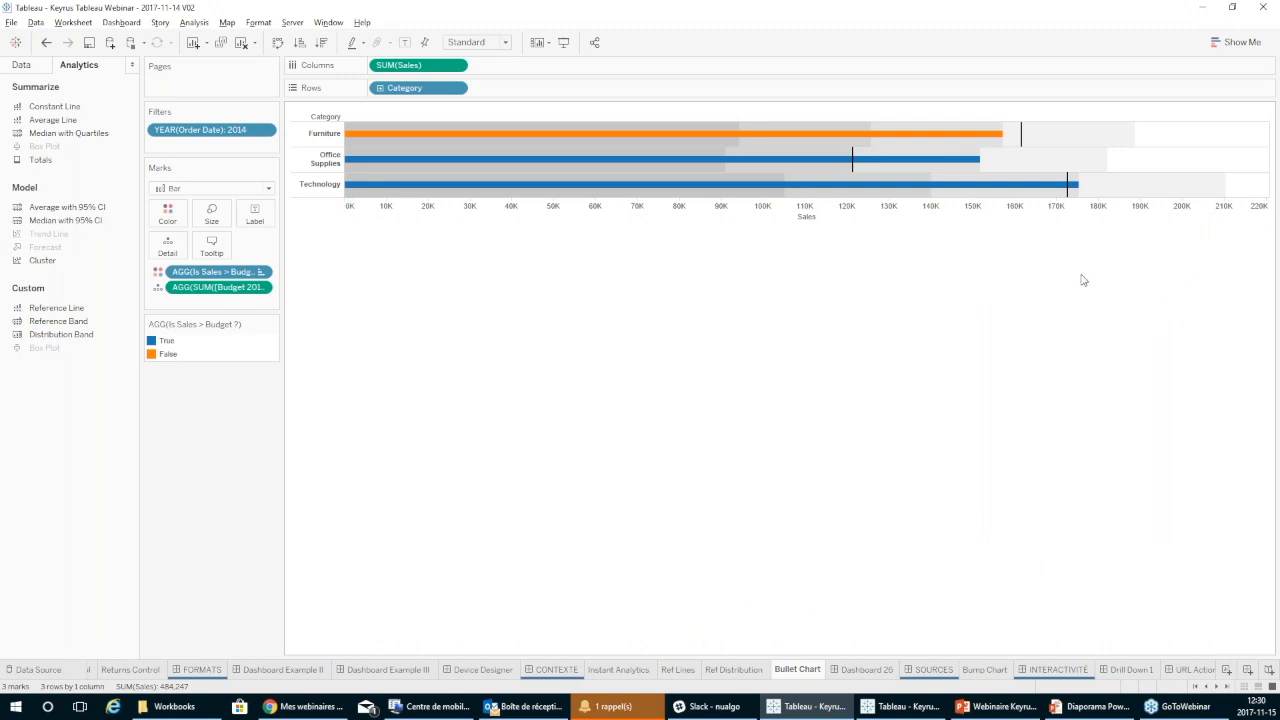
pyautogui.moveTo(898, 162)
pyautogui.moveTo(981, 141)
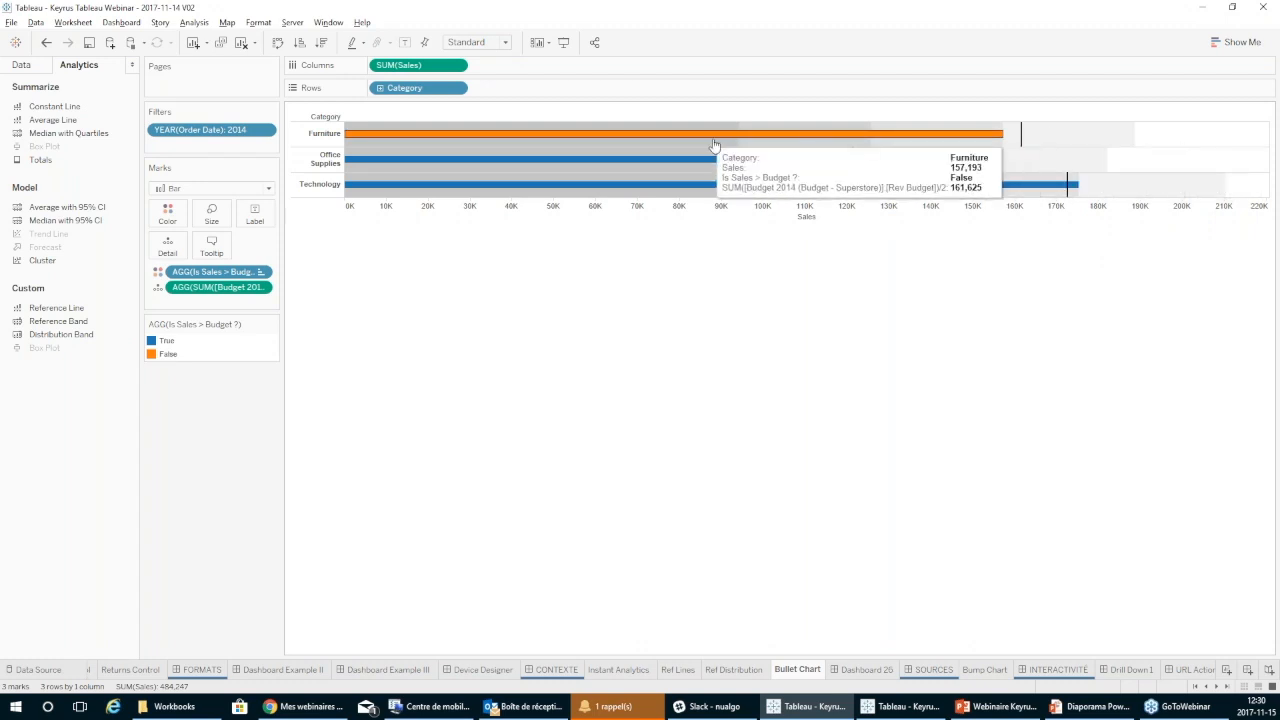
pyautogui.moveTo(741, 150)
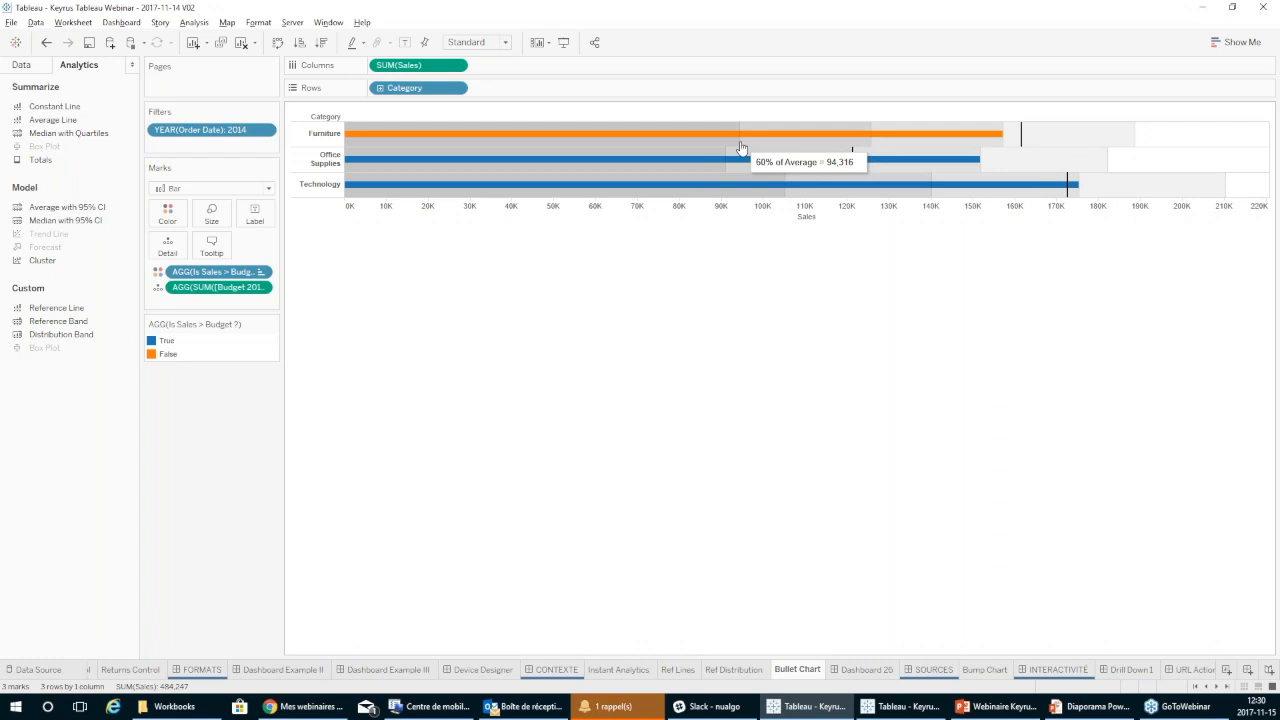
pyautogui.moveTo(869, 146)
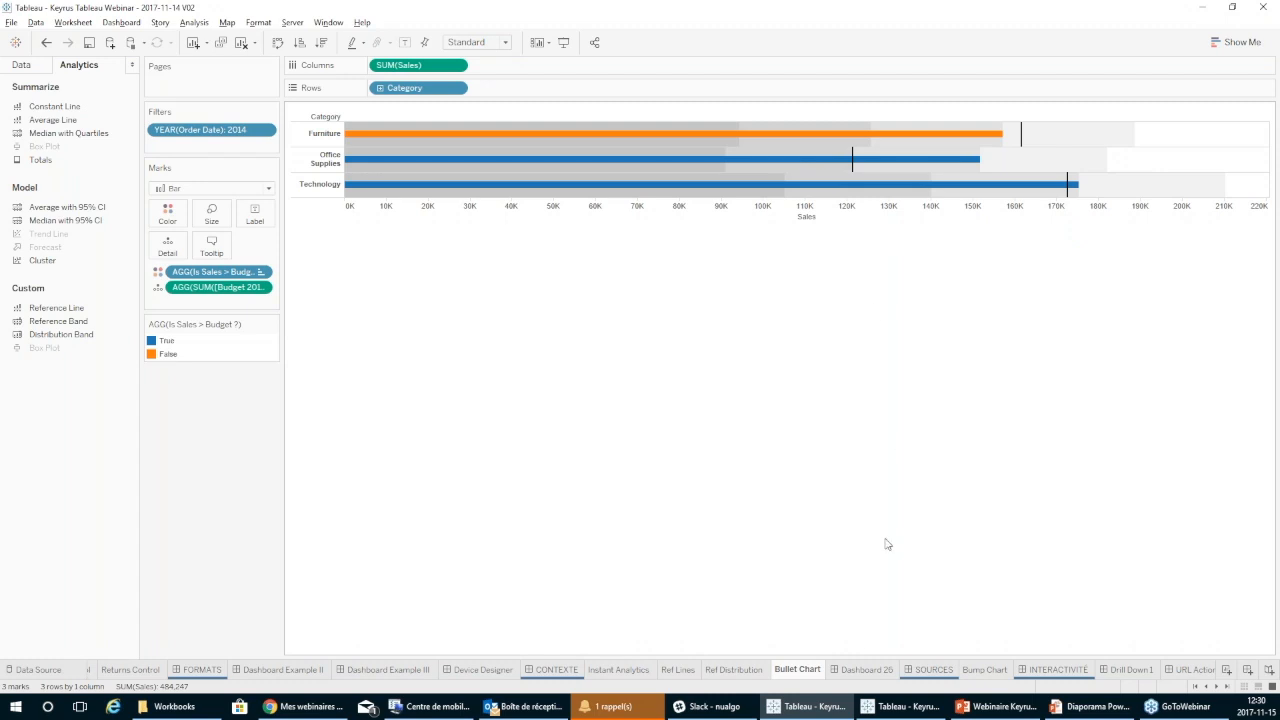
# Open Dashboard 26 and inspect the Yest, STLW and STLY bars in the yesterday's sales comparison.
pyautogui.click(867, 669)
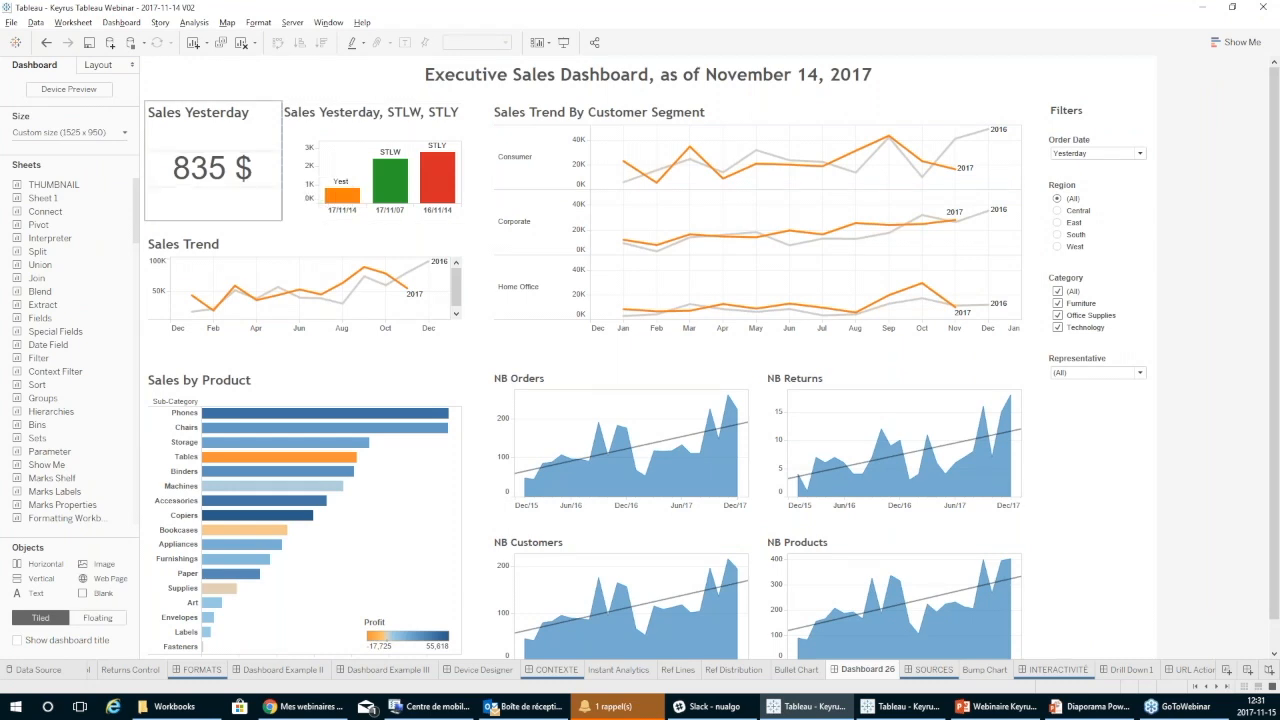
pyautogui.moveTo(348, 202)
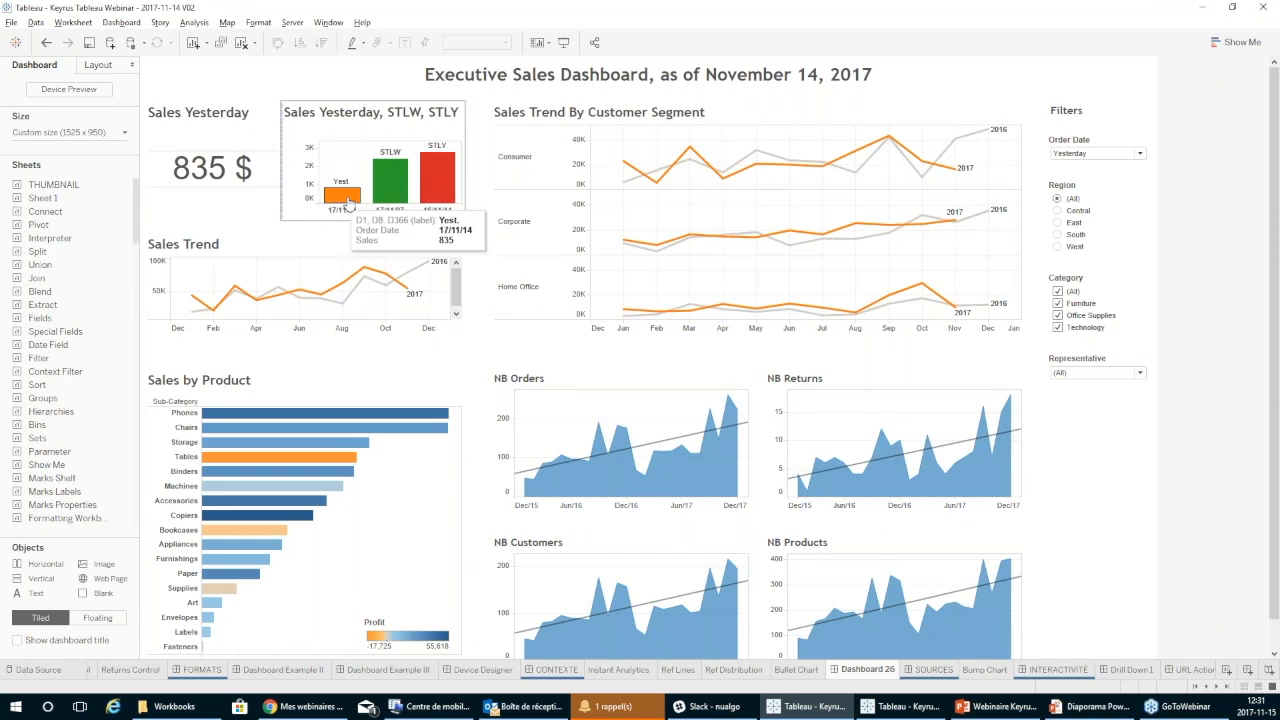
pyautogui.moveTo(391, 168)
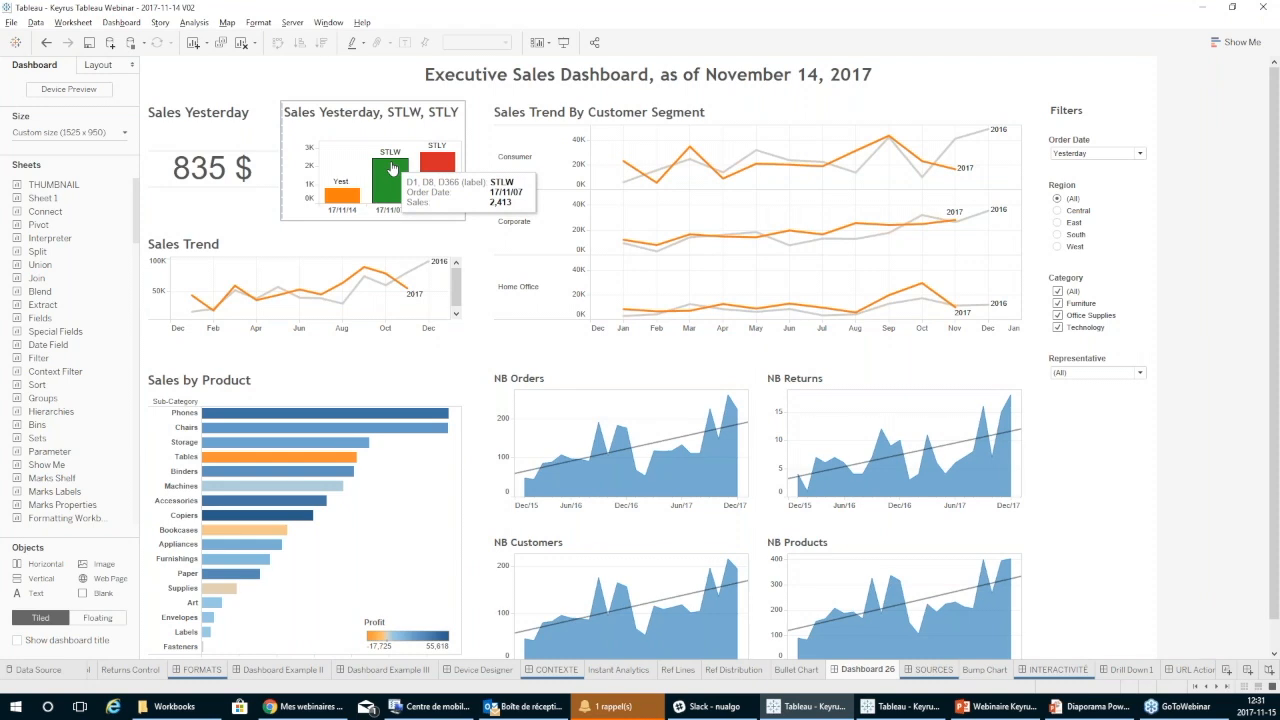
pyautogui.moveTo(443, 172)
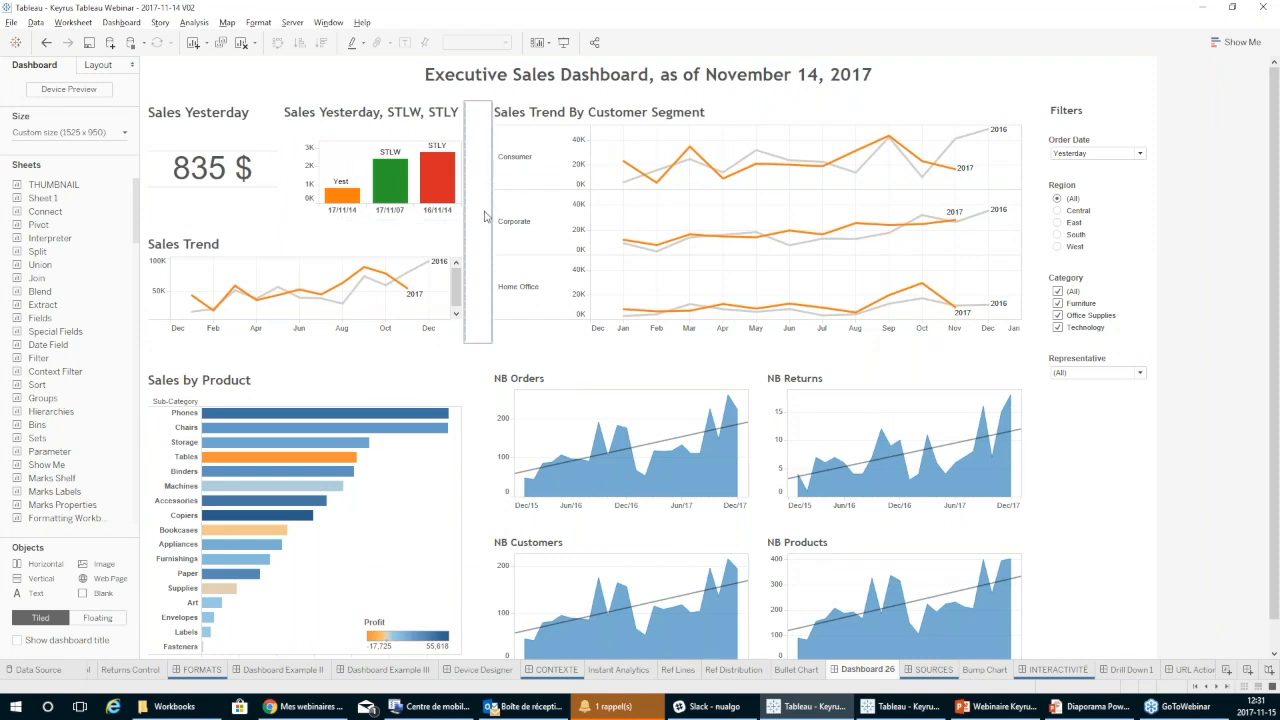
# Set the Sales Trend chart on the executive dashboard to fit Entire View.
pyautogui.click(366, 258)
pyautogui.click(493, 45)
pyautogui.click(483, 97)
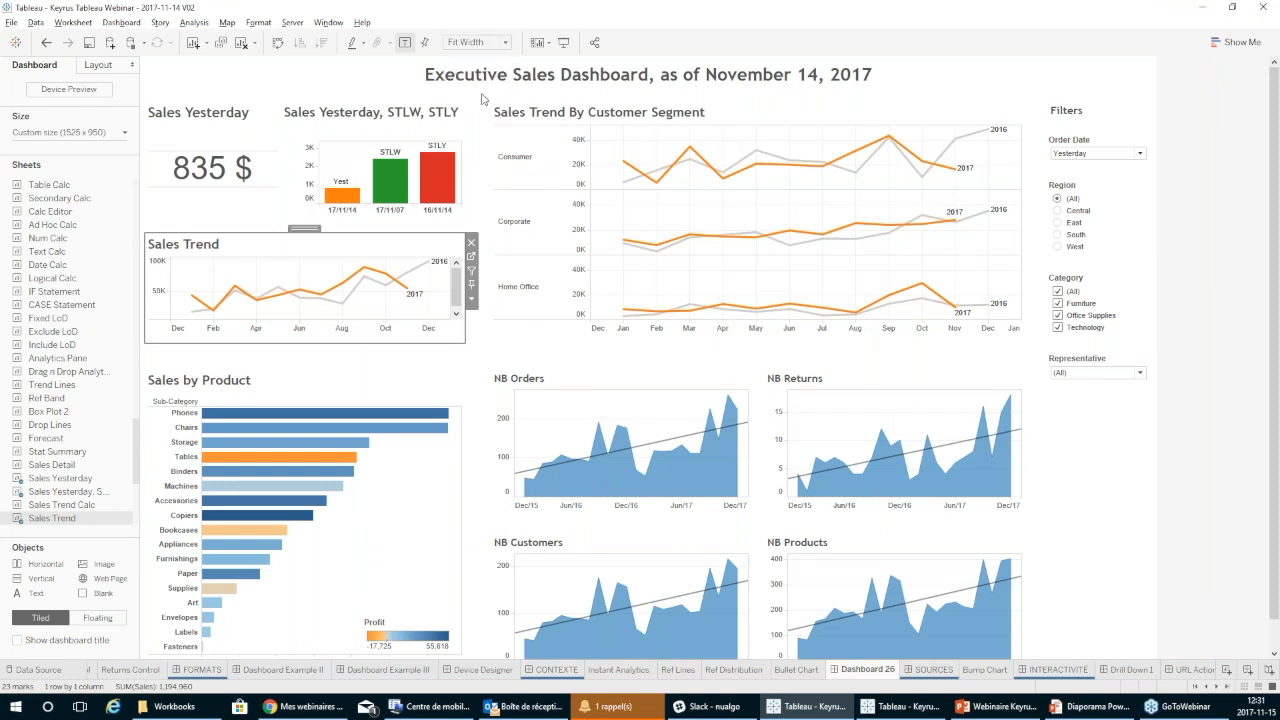
pyautogui.click(378, 250)
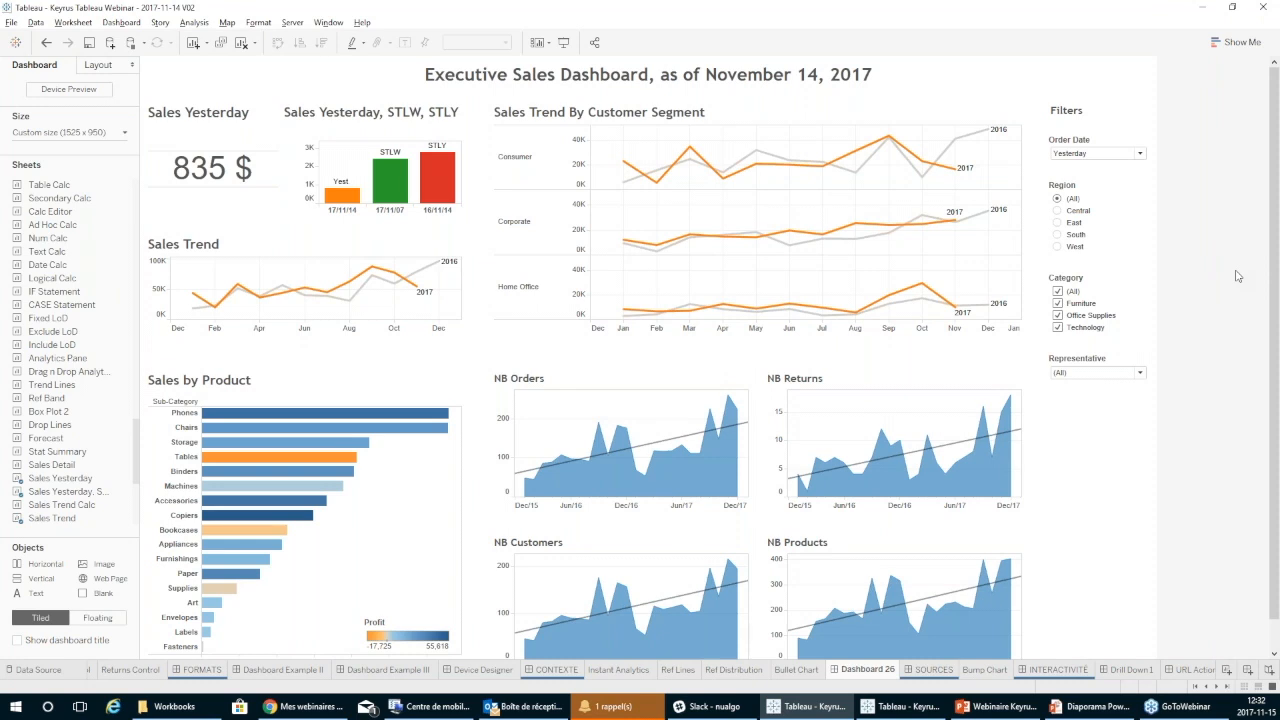
# Examine yesterday's sales figure, the Sales Trend lines, the 2017 trends by customer segment and the Sales by Product bars.
pyautogui.moveTo(208, 170)
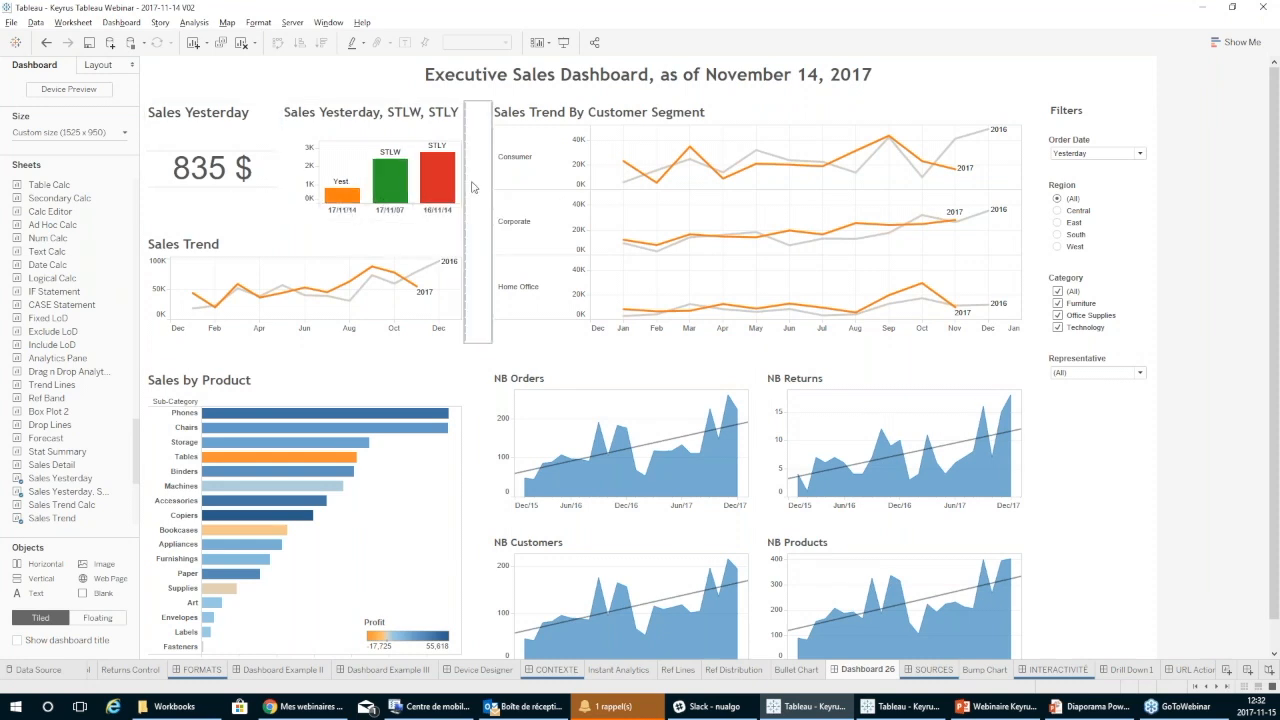
pyautogui.moveTo(268, 297)
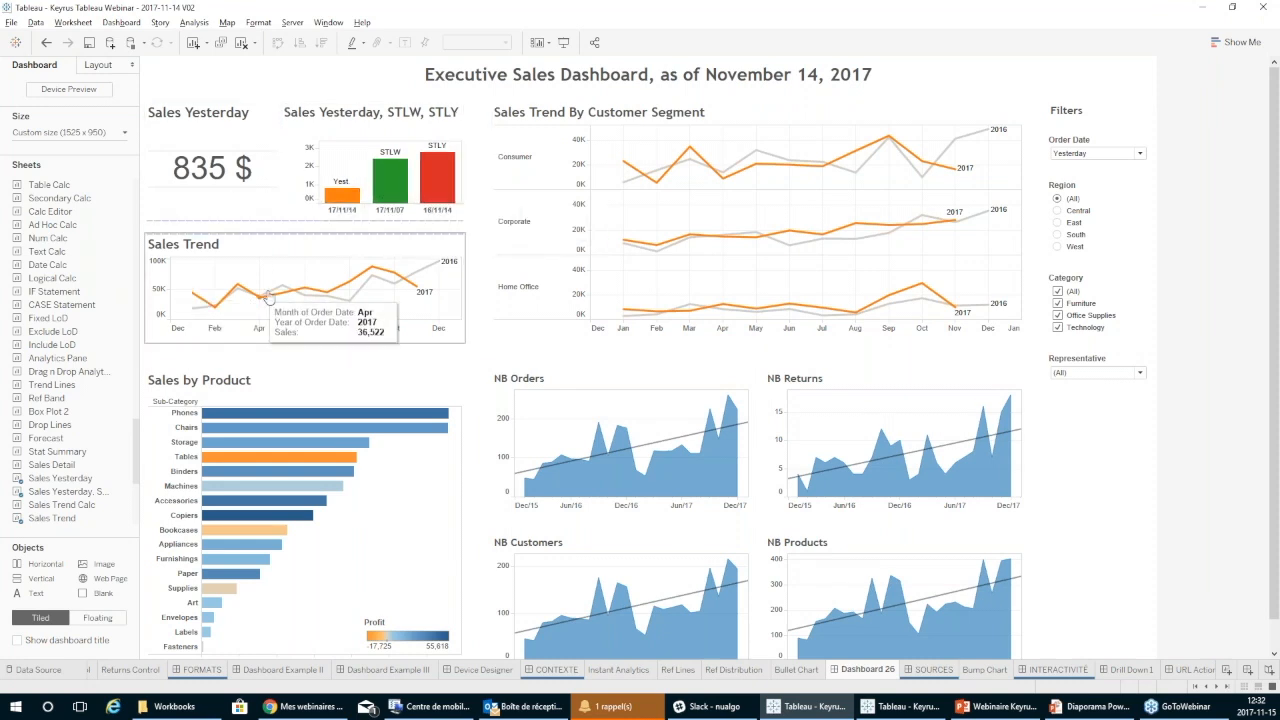
pyautogui.moveTo(418, 288)
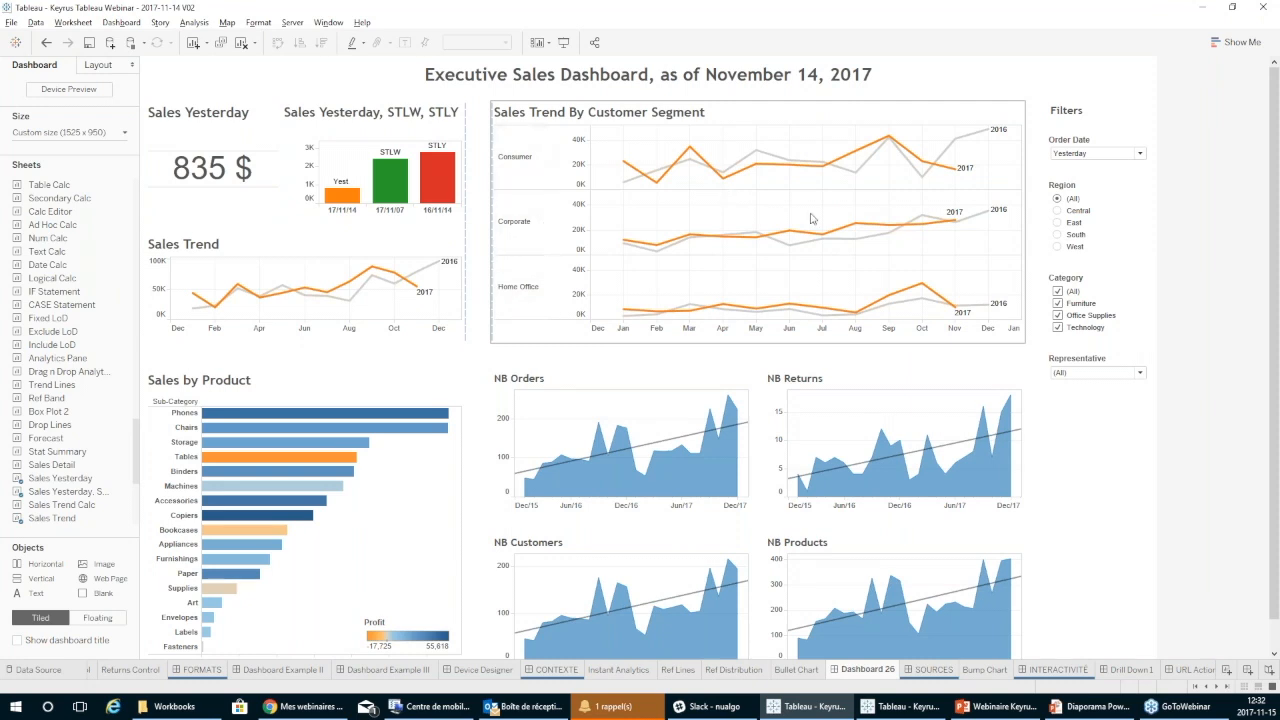
pyautogui.moveTo(964, 233)
pyautogui.moveTo(957, 318)
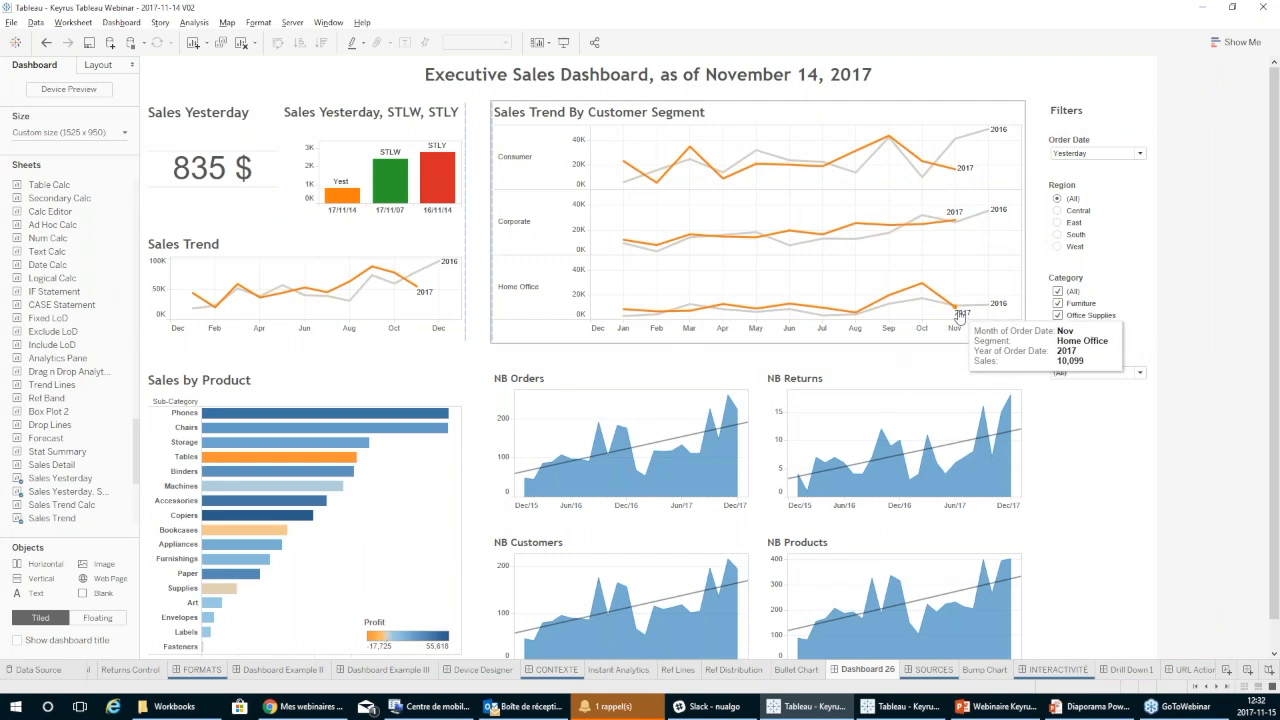
pyautogui.moveTo(957, 170)
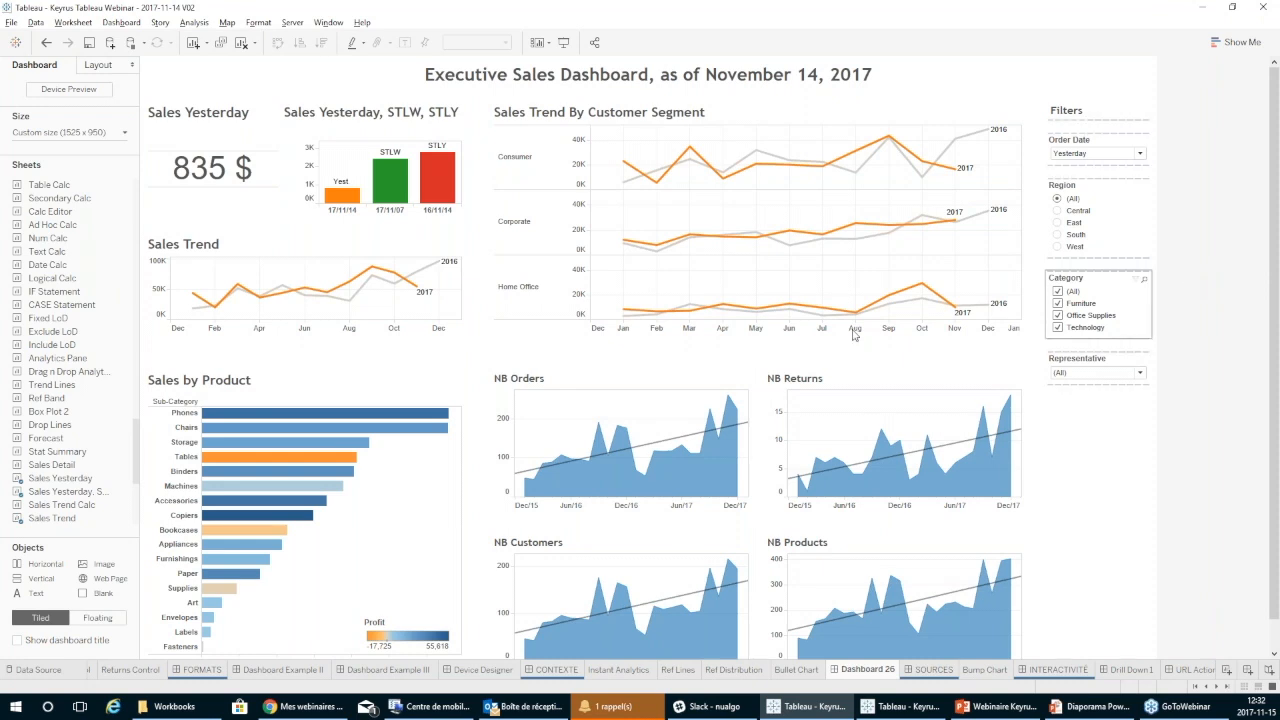
pyautogui.moveTo(333, 418)
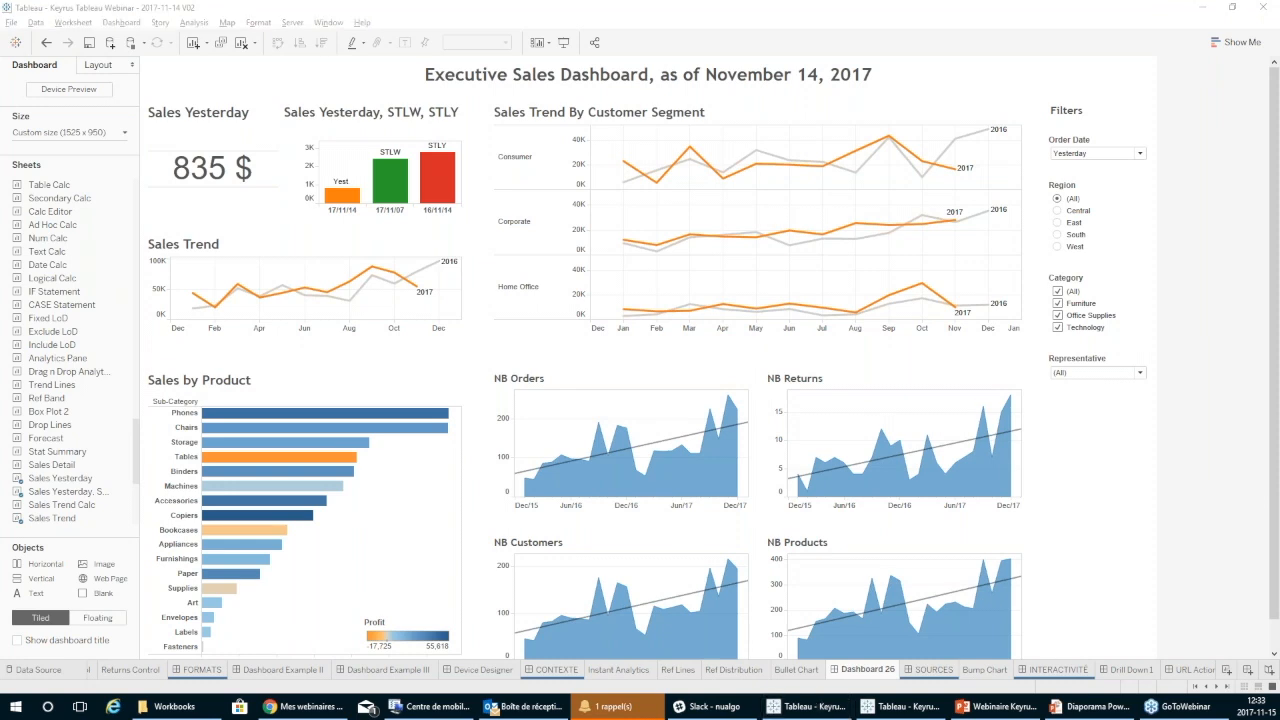
# Switch to the PowerPoint slide show and advance to the "Facteur clé de succès # 3" slide.
pyautogui.hotkey('alt', 'Tab')
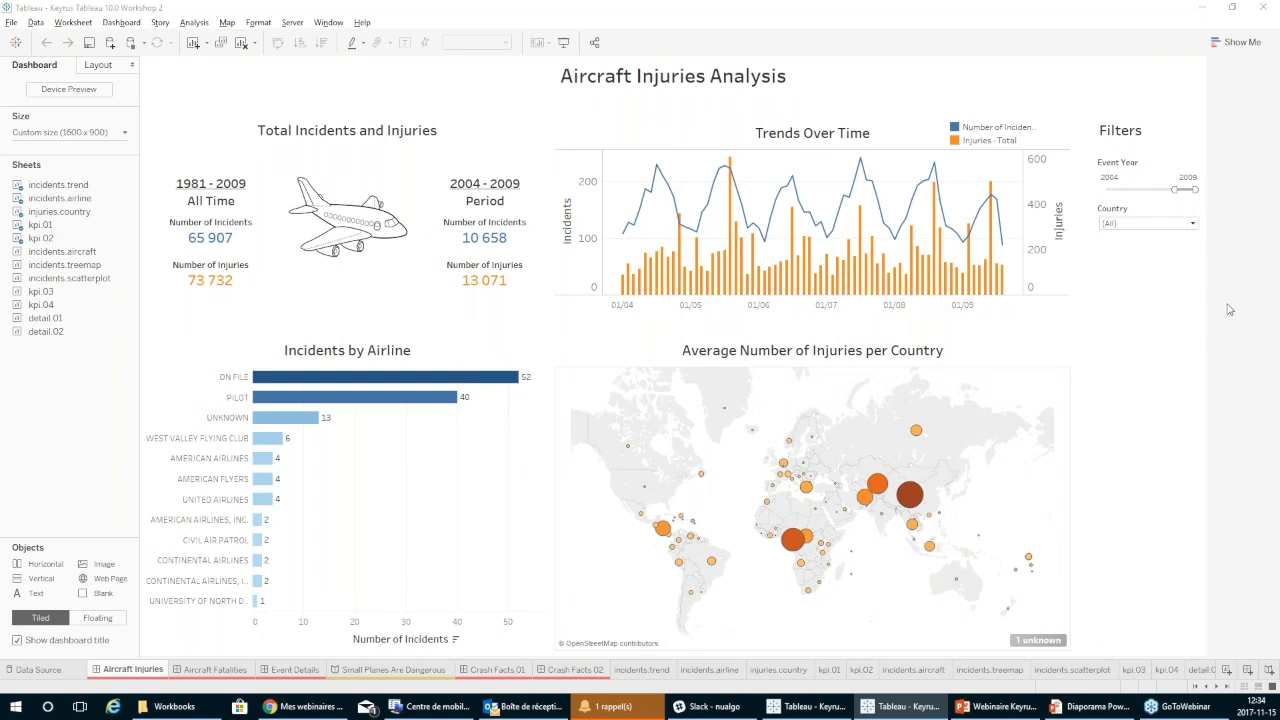
pyautogui.hotkey('alt', 'Tab')
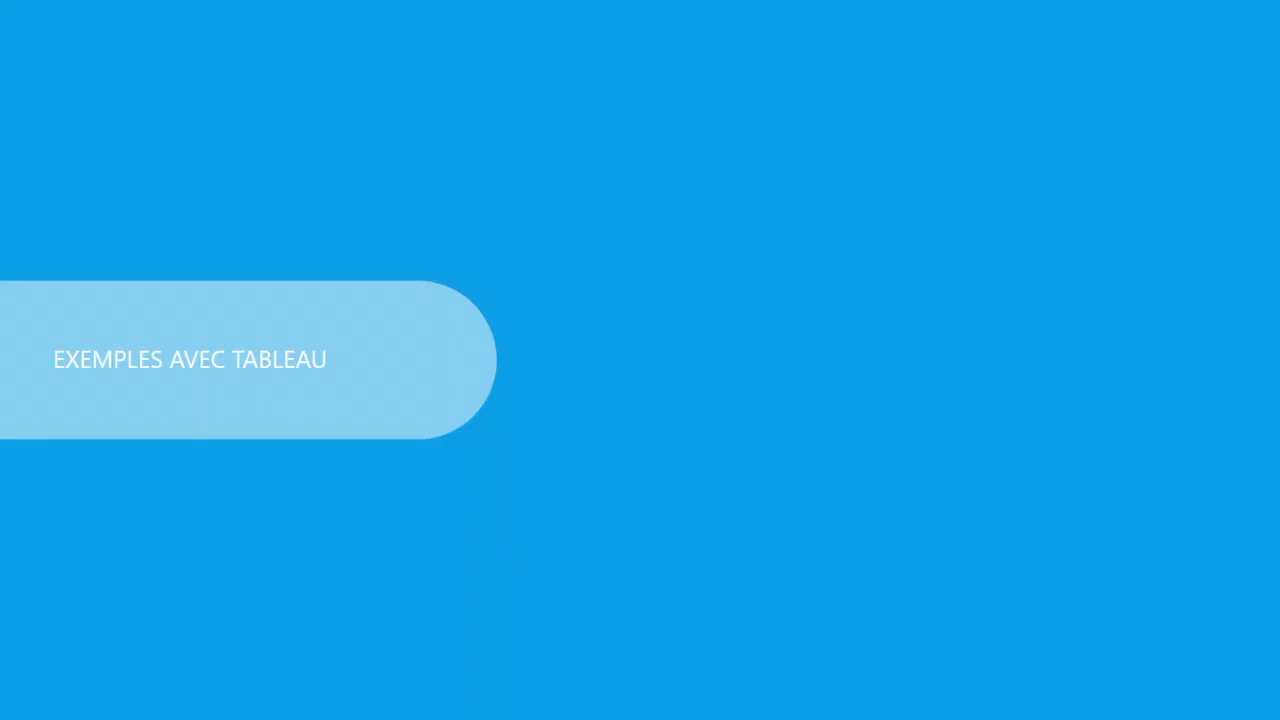
pyautogui.click(851, 418)
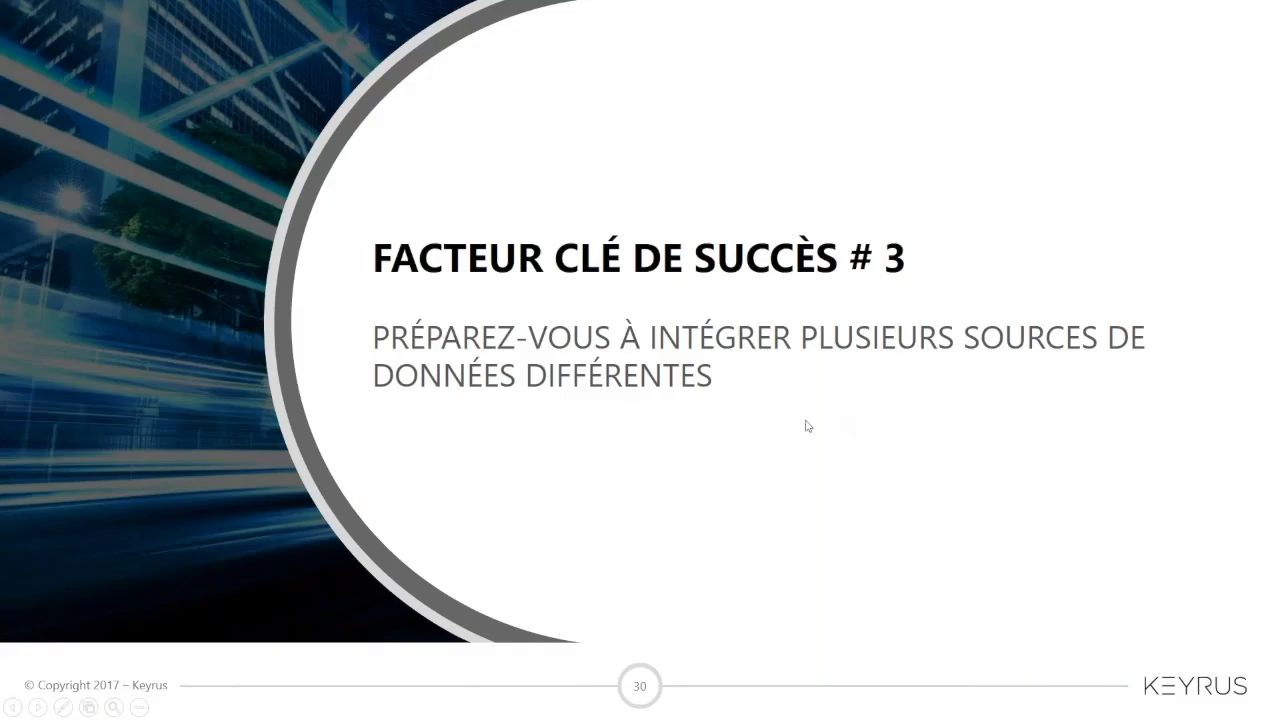